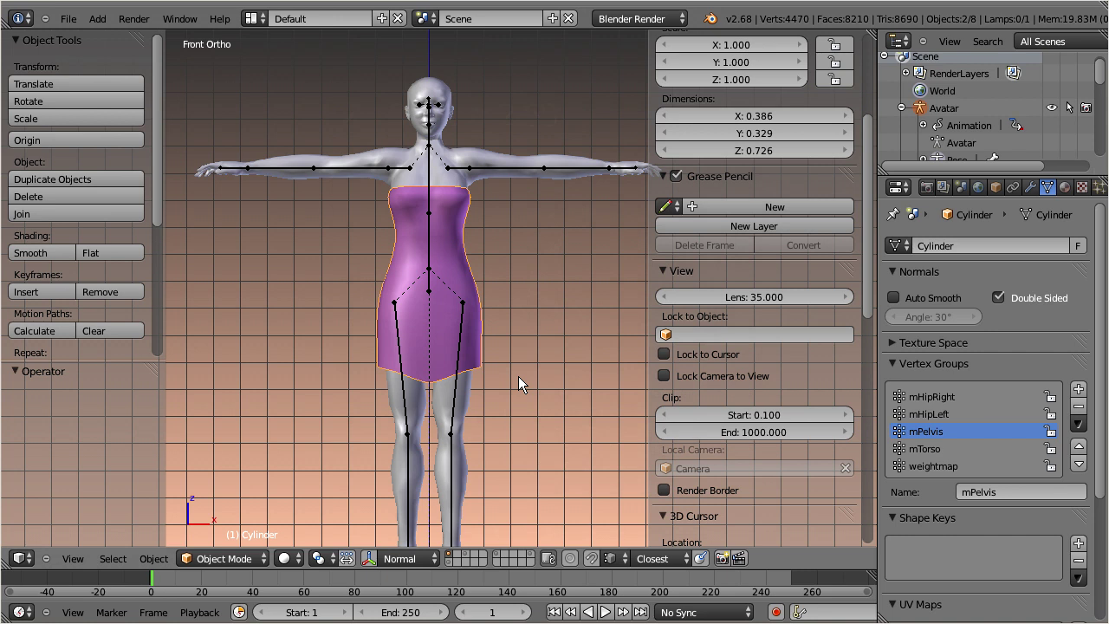
Step: Zoom and orbit onto the dress, put it into Edit Mode, and scroll the sidebar to Mesh Display
scroll(519, 377, up, 1)
scroll(519, 377, up, 1)
scroll(519, 377, up, 1)
middle_drag(518, 376, 588, 376)
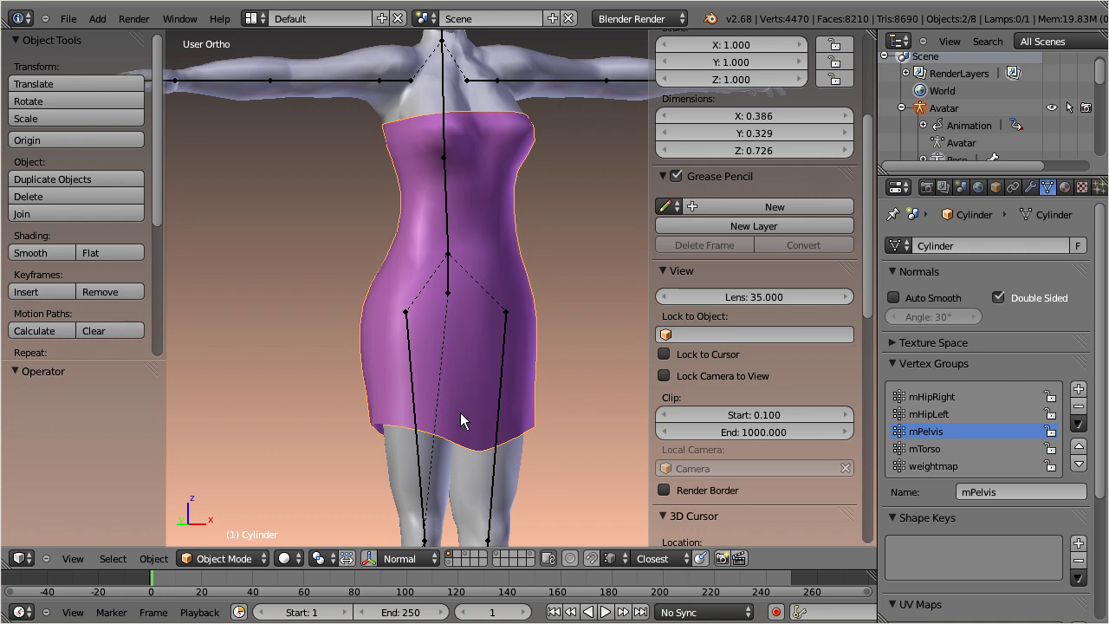
click(260, 556)
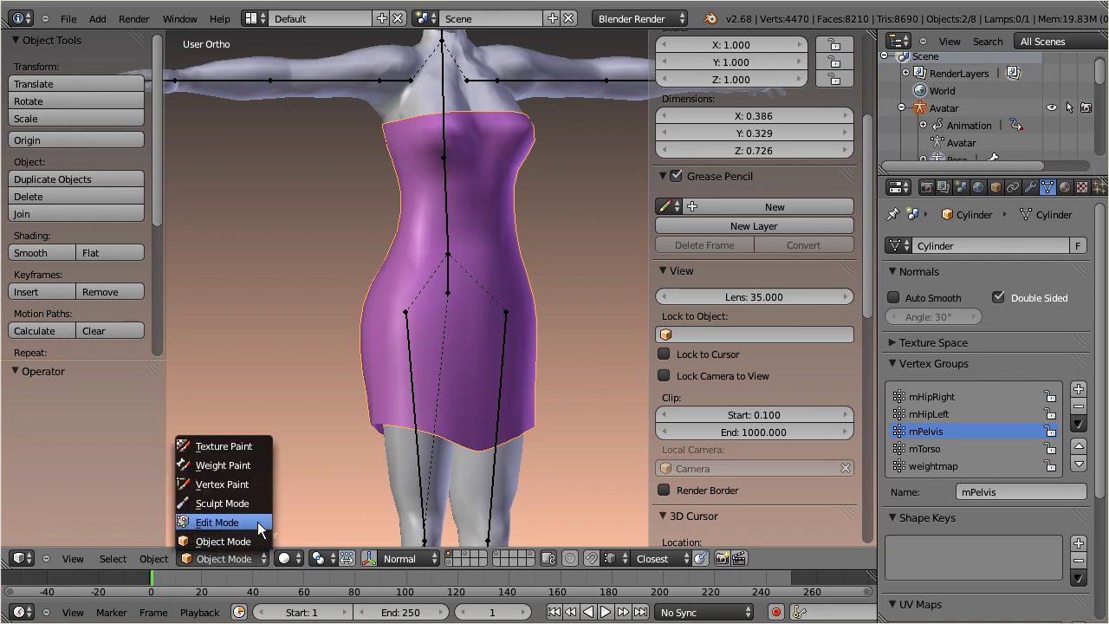
click(257, 522)
drag(867, 245, 838, 457)
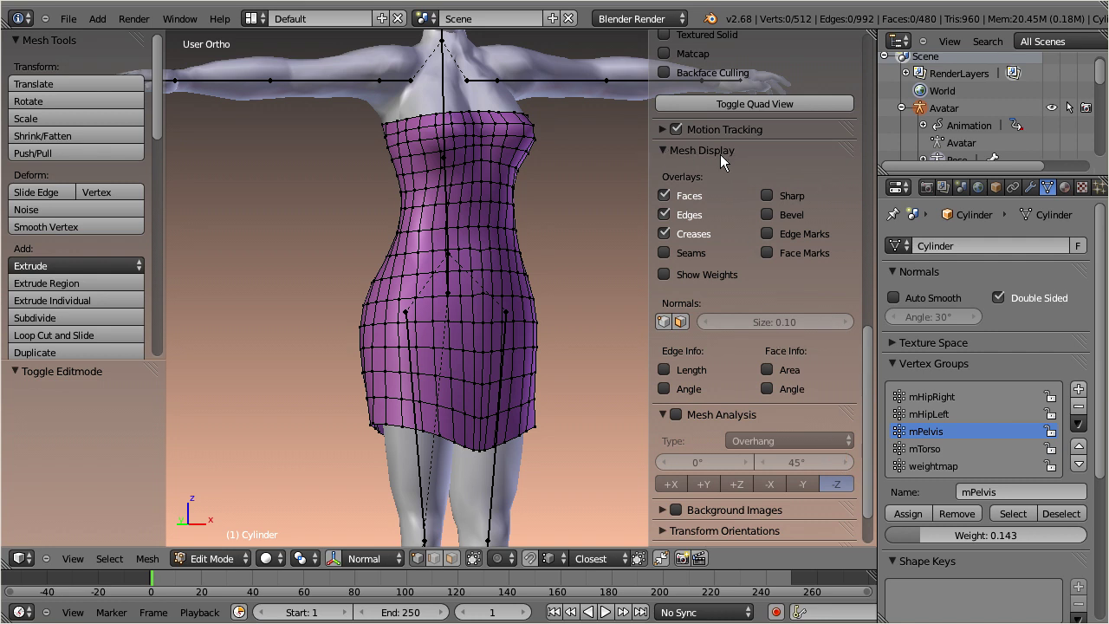
Step: Turn on Show Weights and view the mHipRight, mHipLeft, mPelvis and mTorso group weights
click(664, 275)
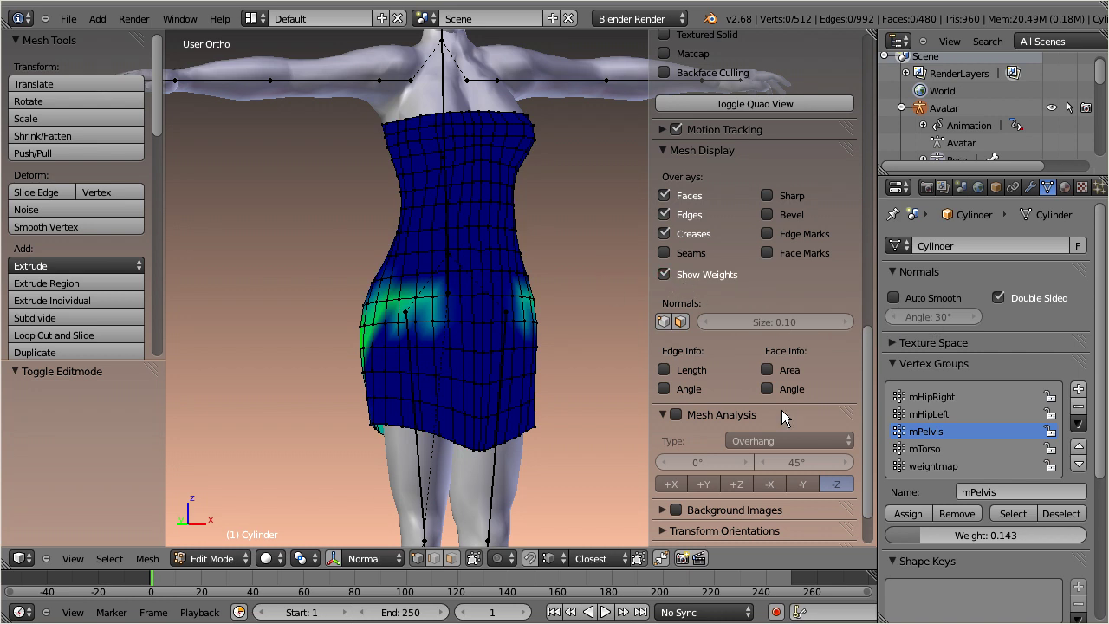
click(951, 396)
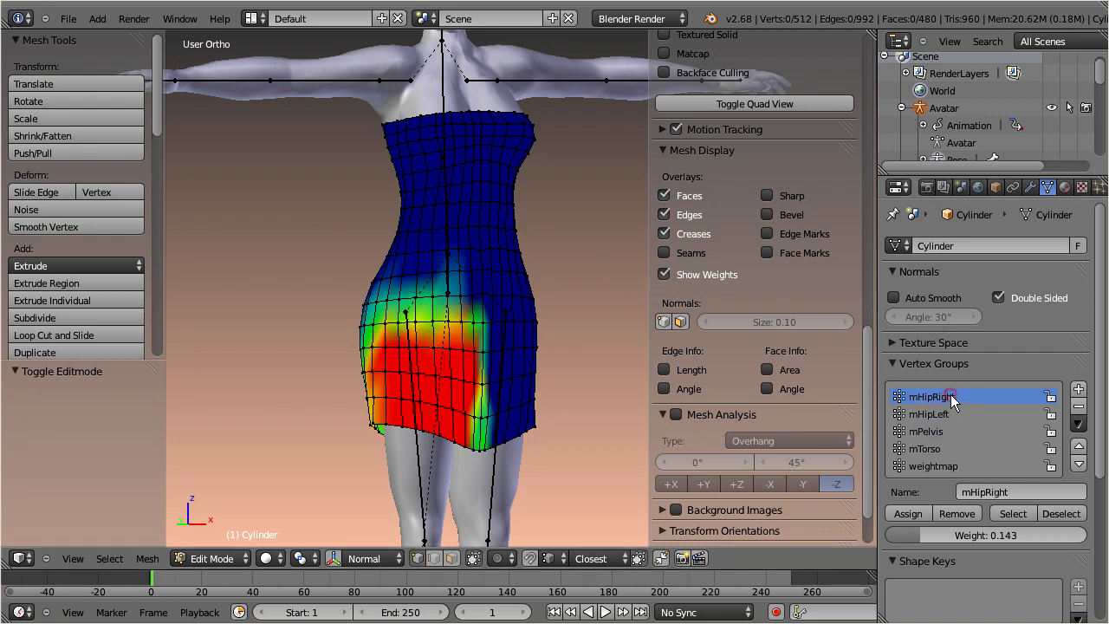
click(952, 413)
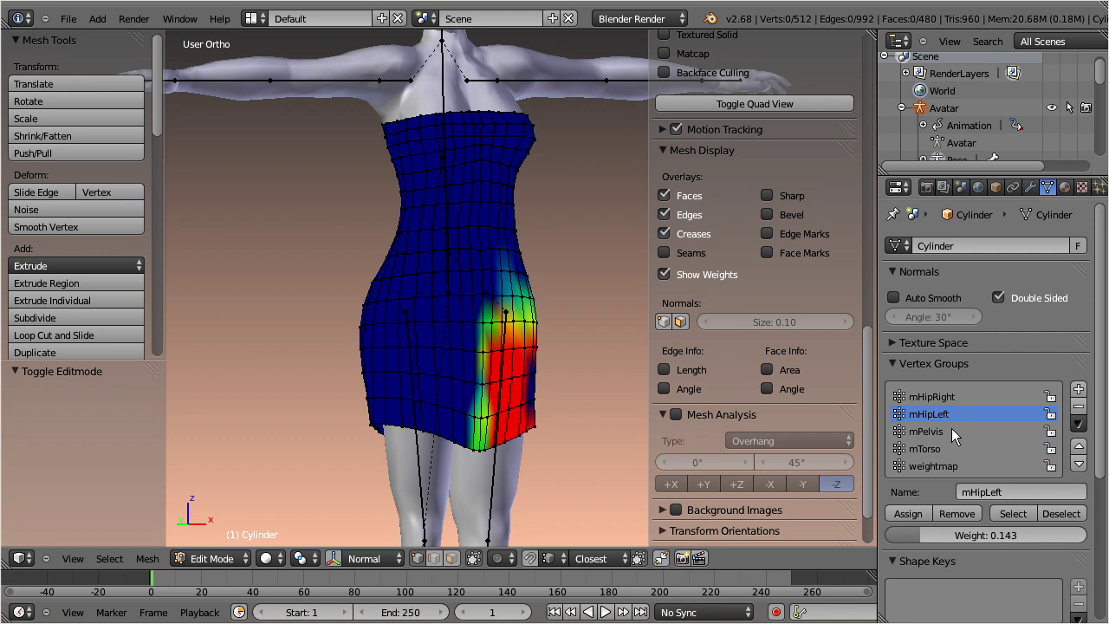
click(950, 432)
click(942, 449)
Step: Orbit and zoom around the dress to inspect the mTorso weight colours
middle_drag(542, 358, 425, 370)
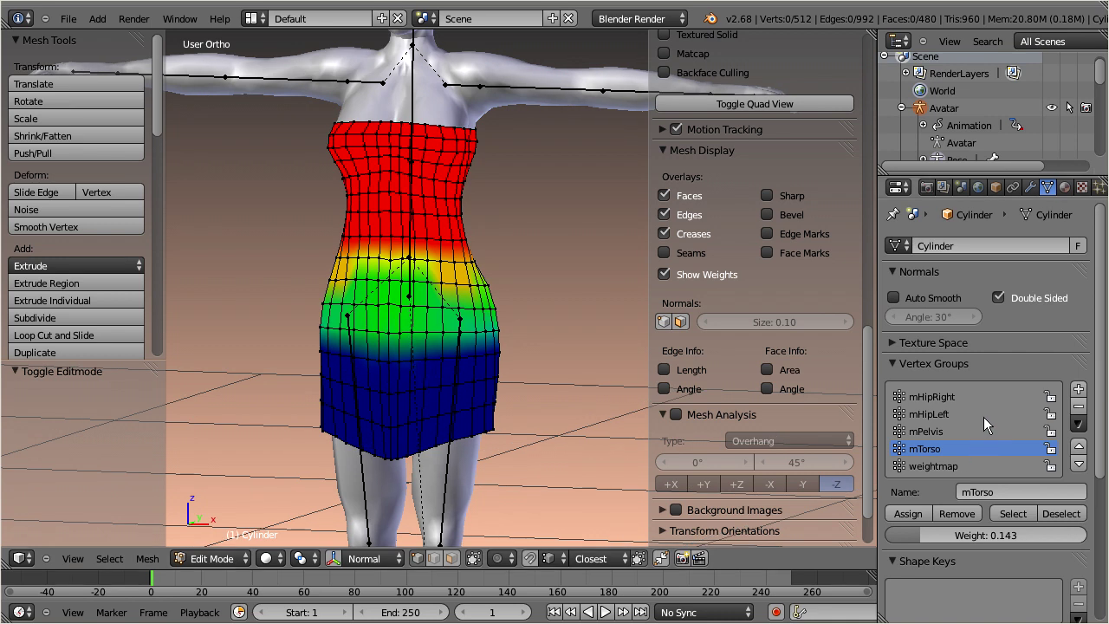
ctrl+scroll(976, 454, down, 1)
ctrl+scroll(977, 455, down, 1)
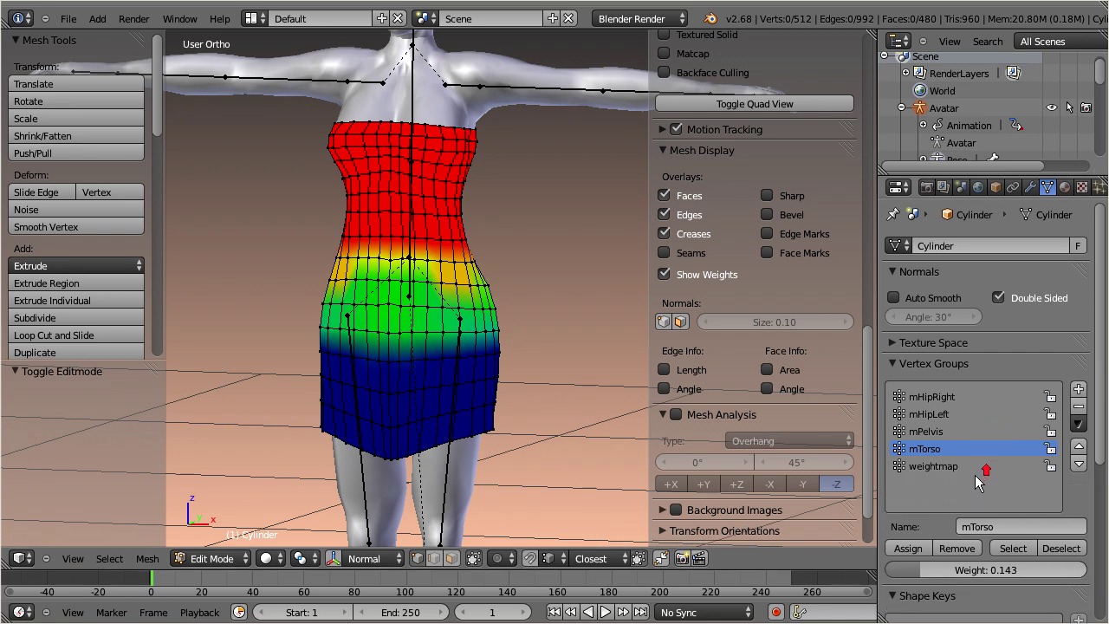
ctrl+scroll(972, 494, down, 2)
ctrl+scroll(968, 509, down, 1)
ctrl+scroll(965, 524, down, 2)
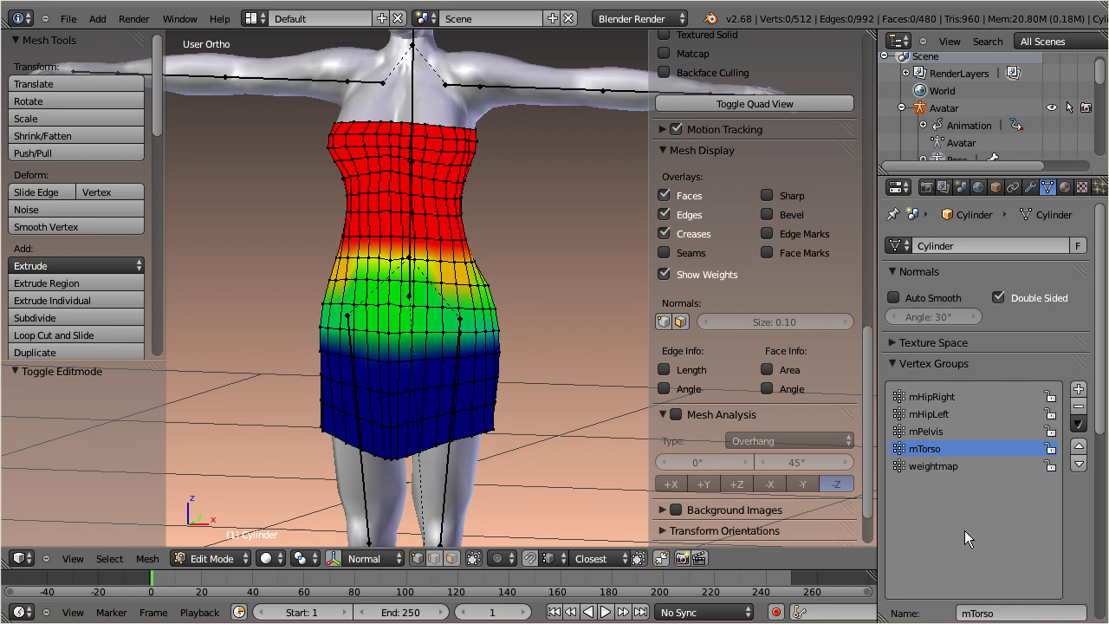
ctrl+scroll(971, 503, up, 3)
ctrl+scroll(975, 446, up, 2)
ctrl+scroll(977, 424, up, 2)
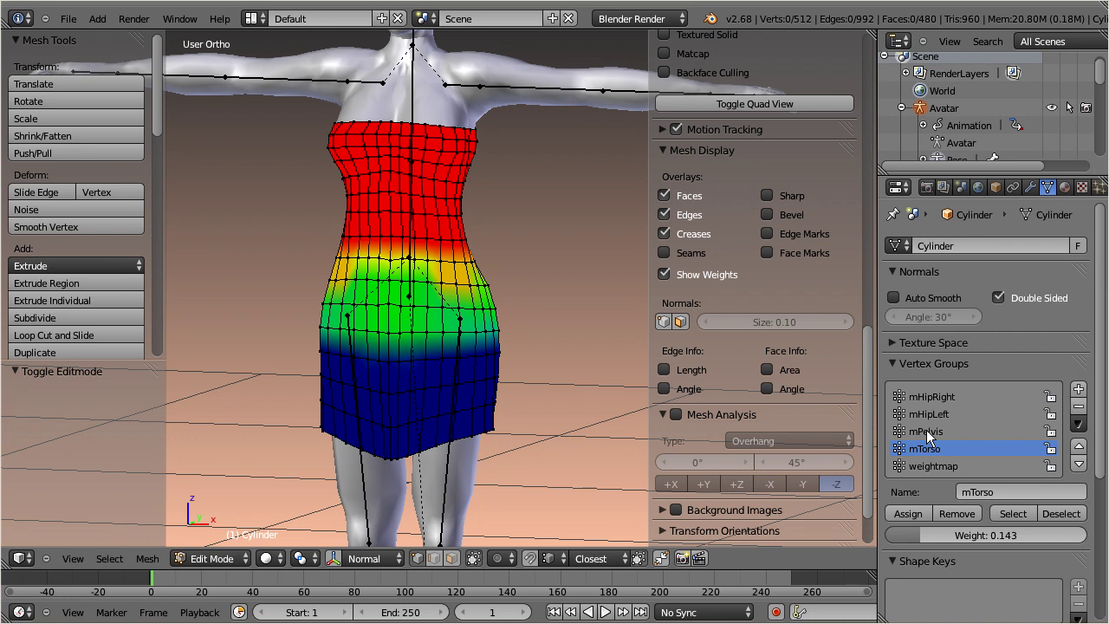
Step: Select a waist vertex and step through its mHipLeft, mPelvis, mTorso and weightmap weights
drag(864, 424, 865, 133)
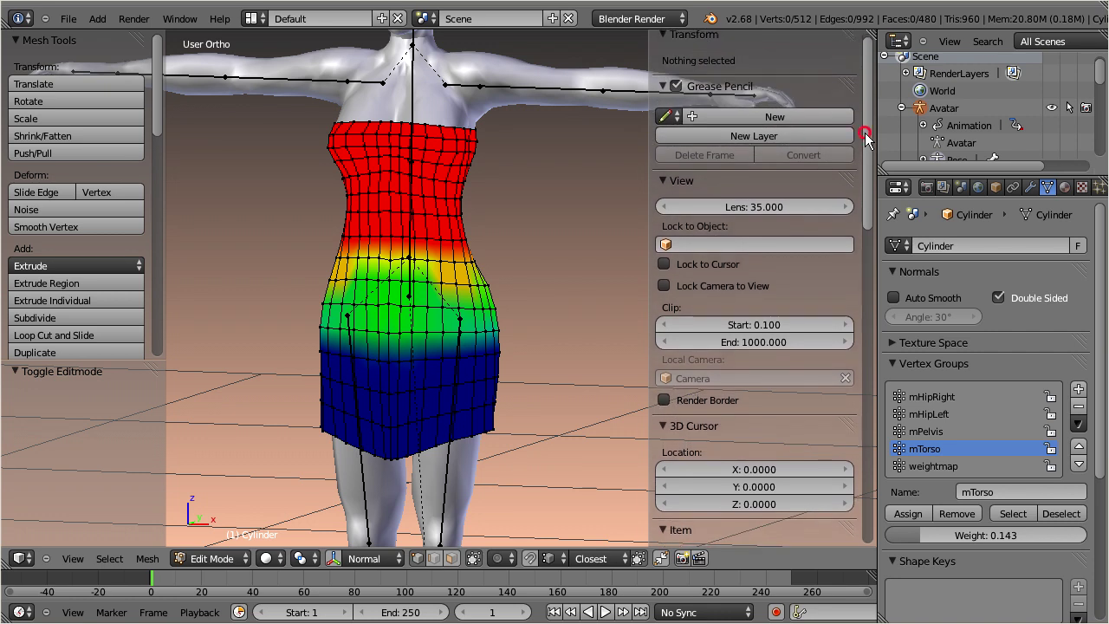
right_click(450, 283)
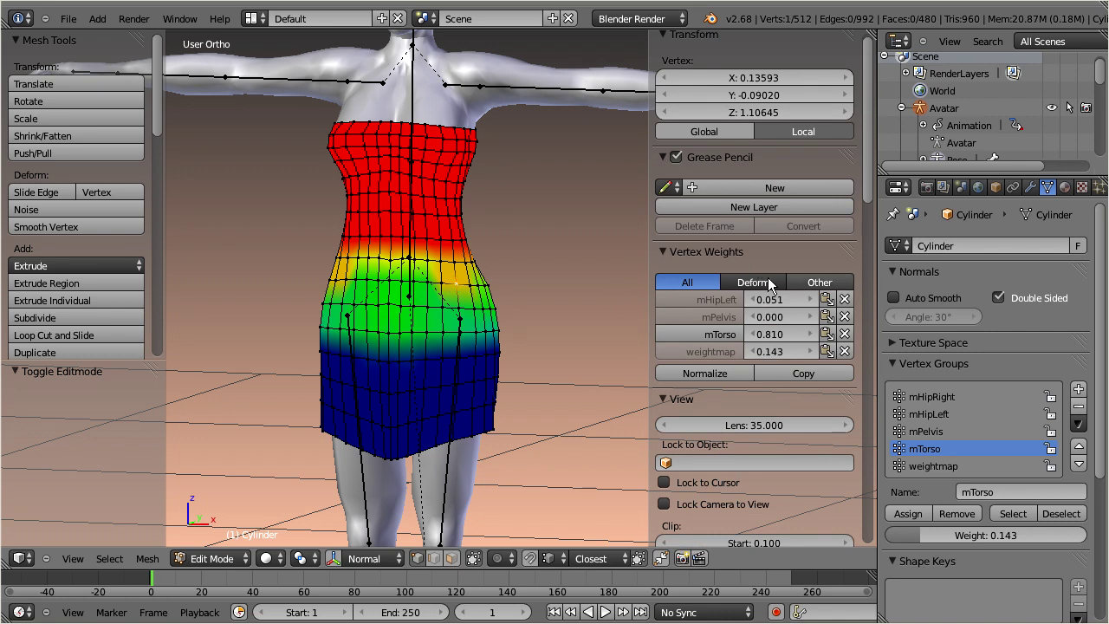
click(669, 298)
click(671, 316)
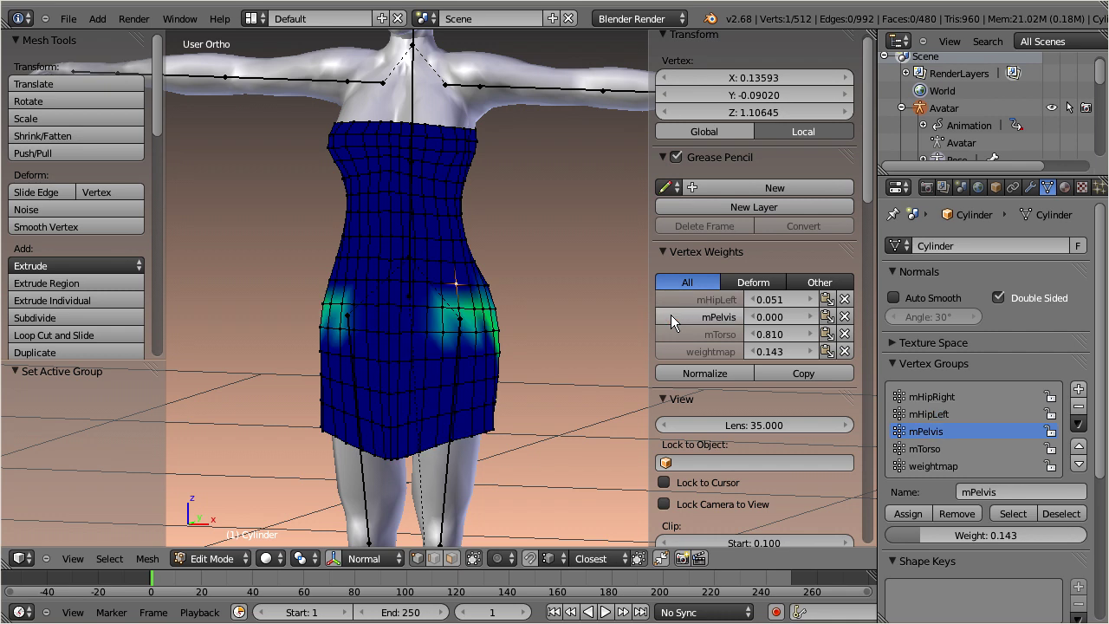
click(675, 333)
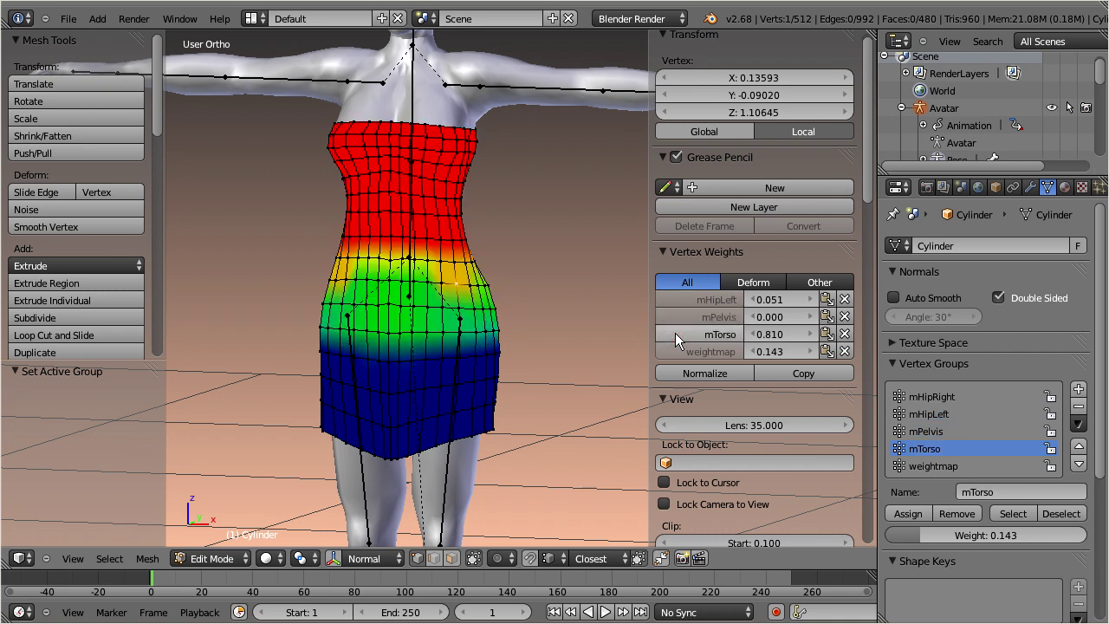
click(675, 351)
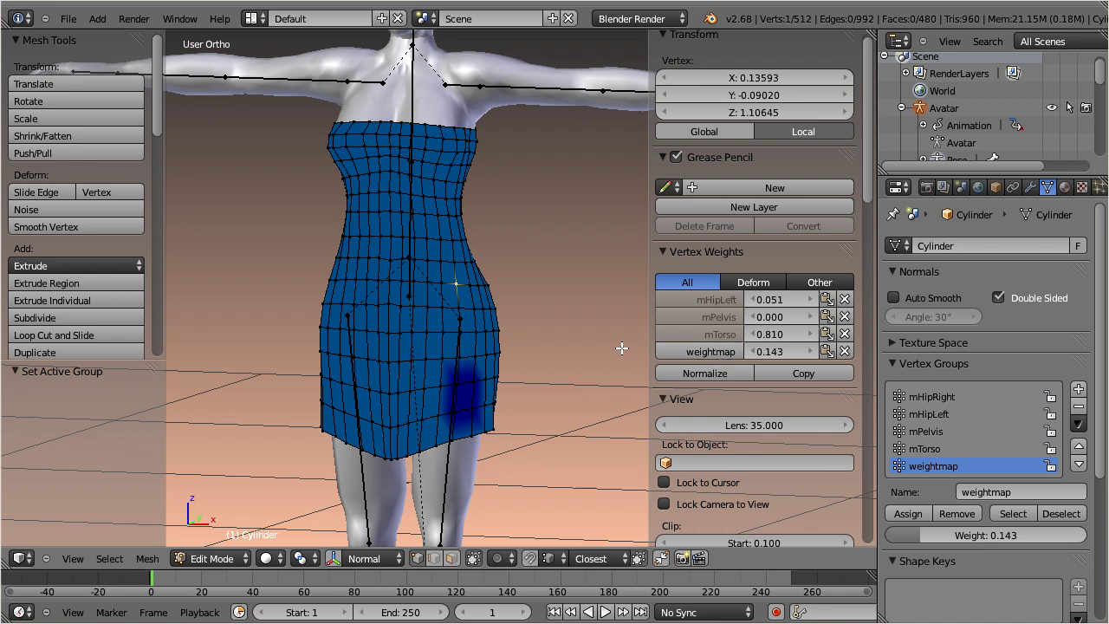
Step: Filter the vertex's weights to Deform groups, compare them, and normalize to mHipLeft 0.059, mTorso 0.941
click(760, 286)
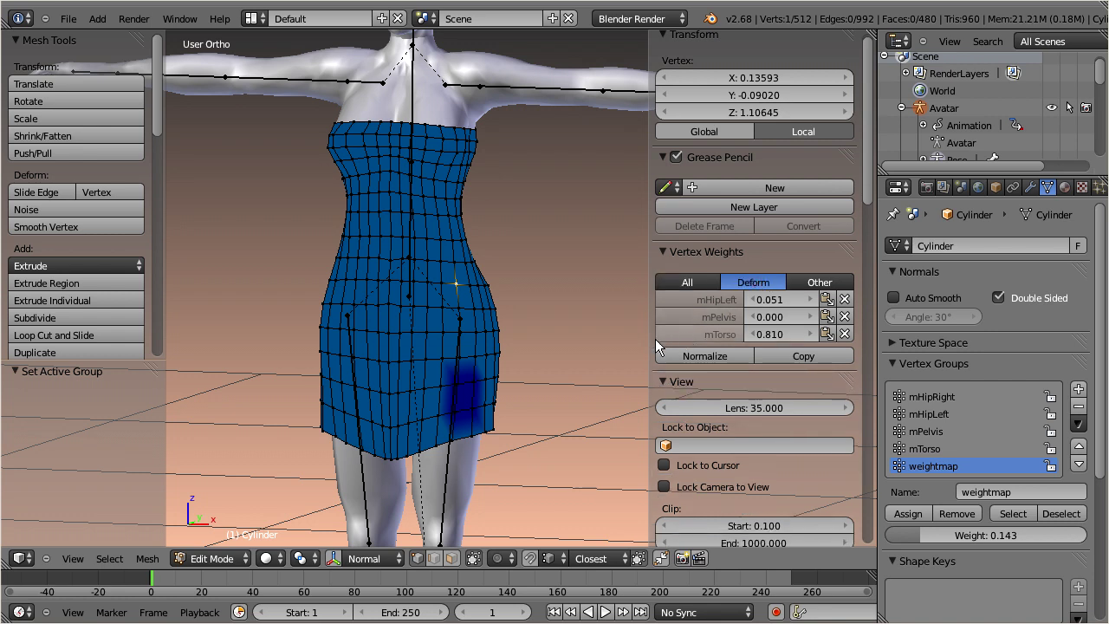
click(696, 316)
click(696, 300)
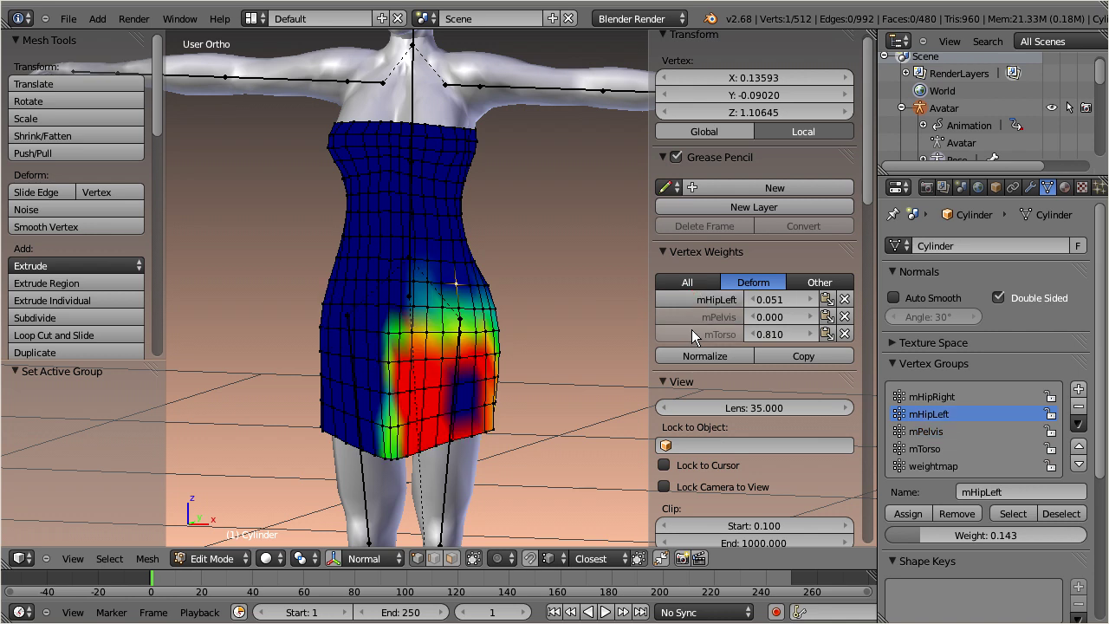
click(691, 329)
click(696, 318)
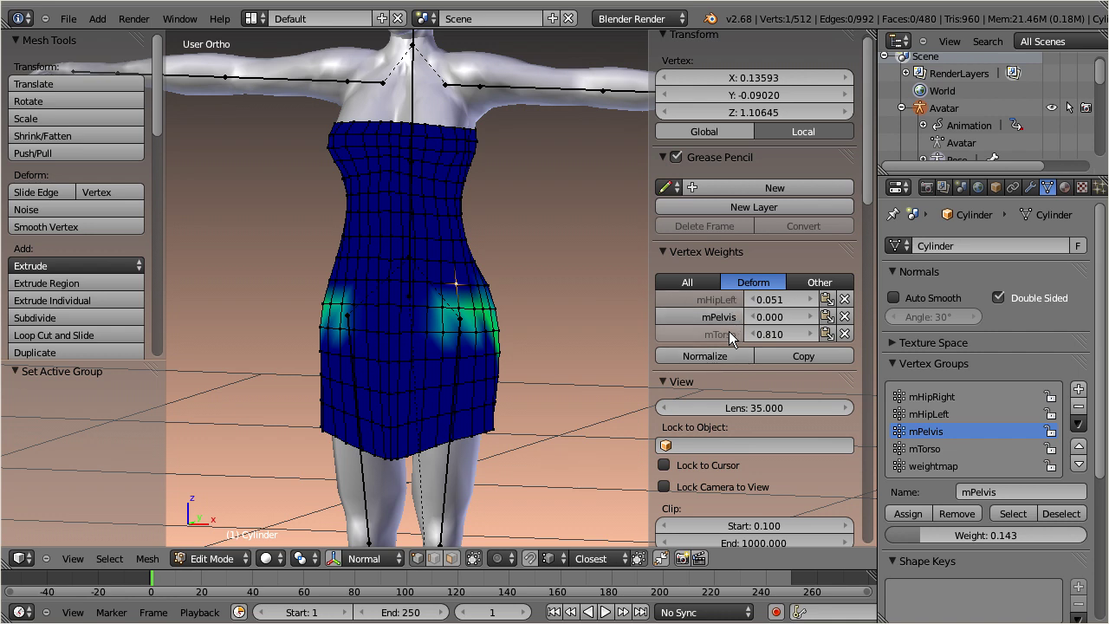
click(739, 354)
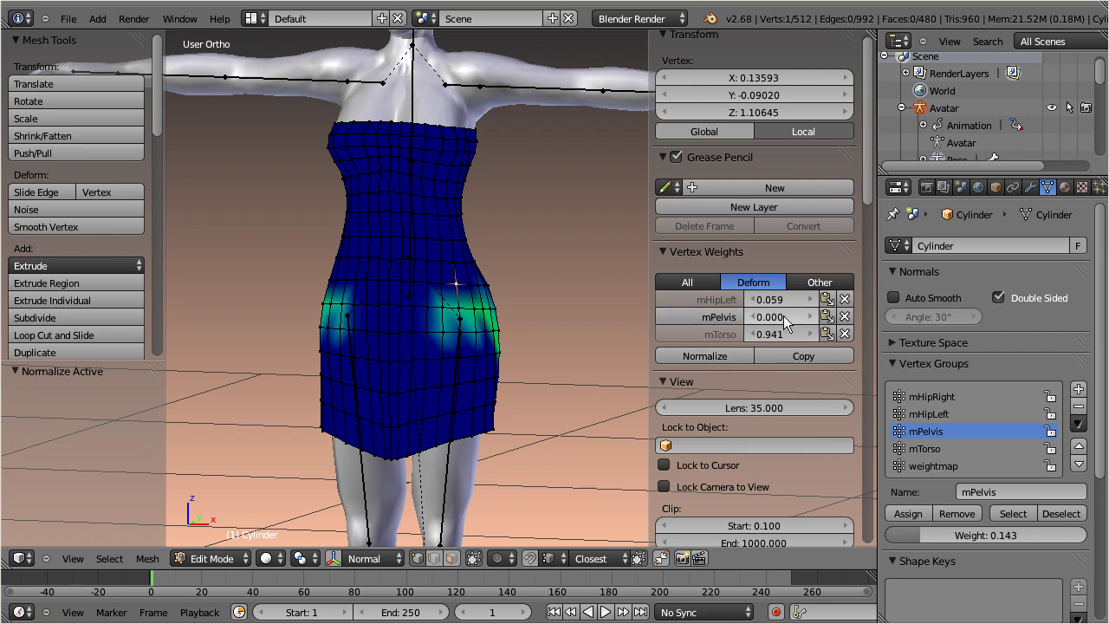
Step: Delete the vertex's mPelvis weight, undo that, then make mTorso the active group
click(845, 316)
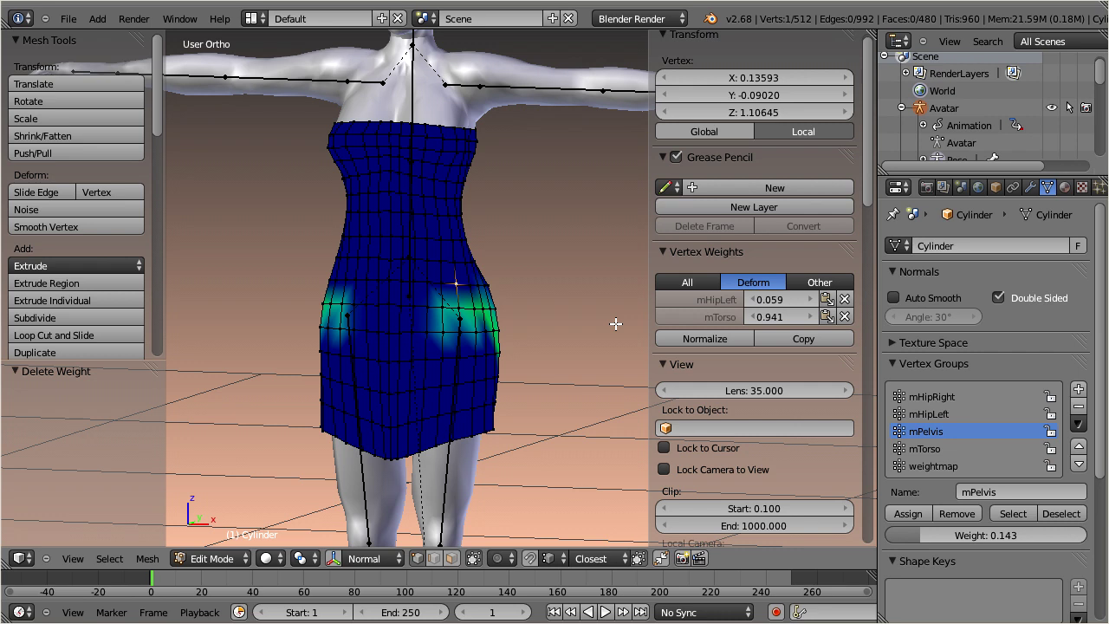
key(ctrl+z)
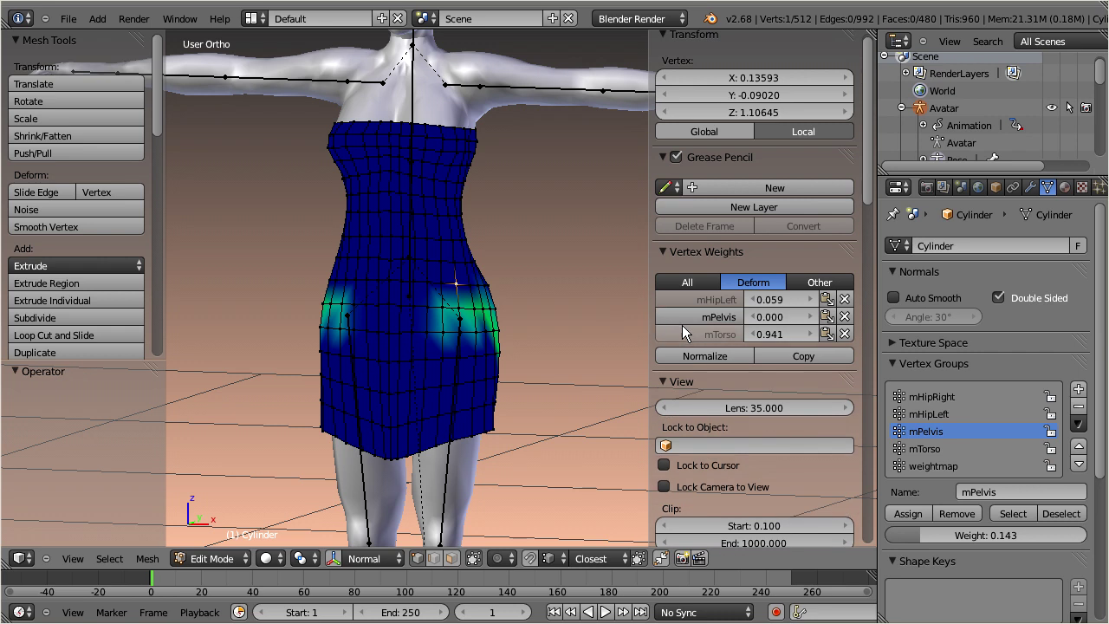
click(684, 334)
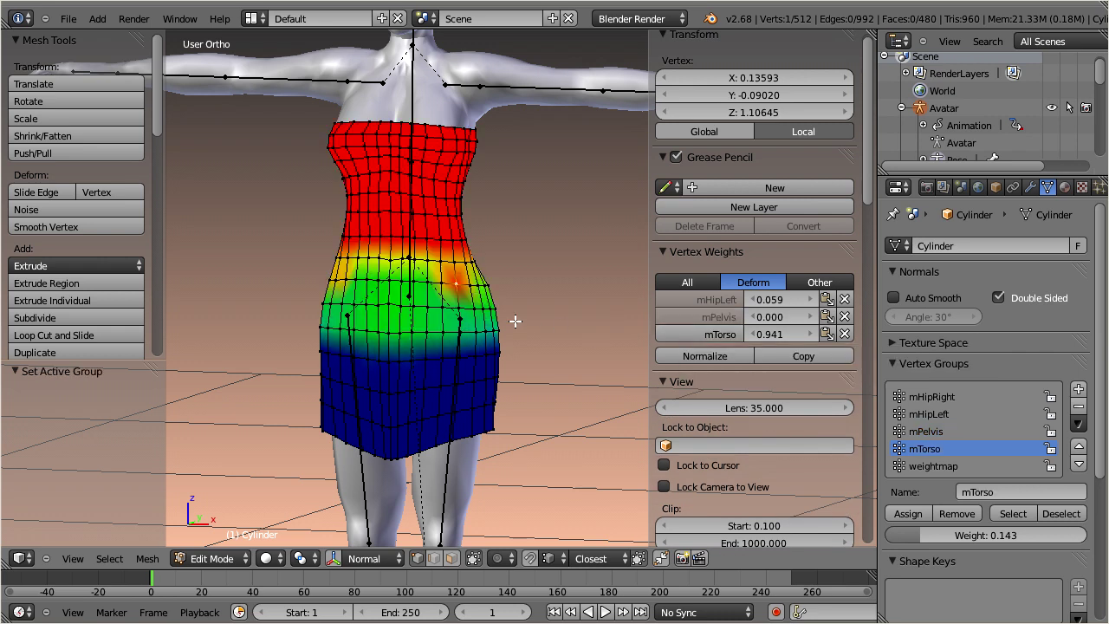
Step: Zoom in and add the vertices around the orange torso hotspot to the selection
scroll(508, 312, up, 3)
scroll(508, 312, up, 2)
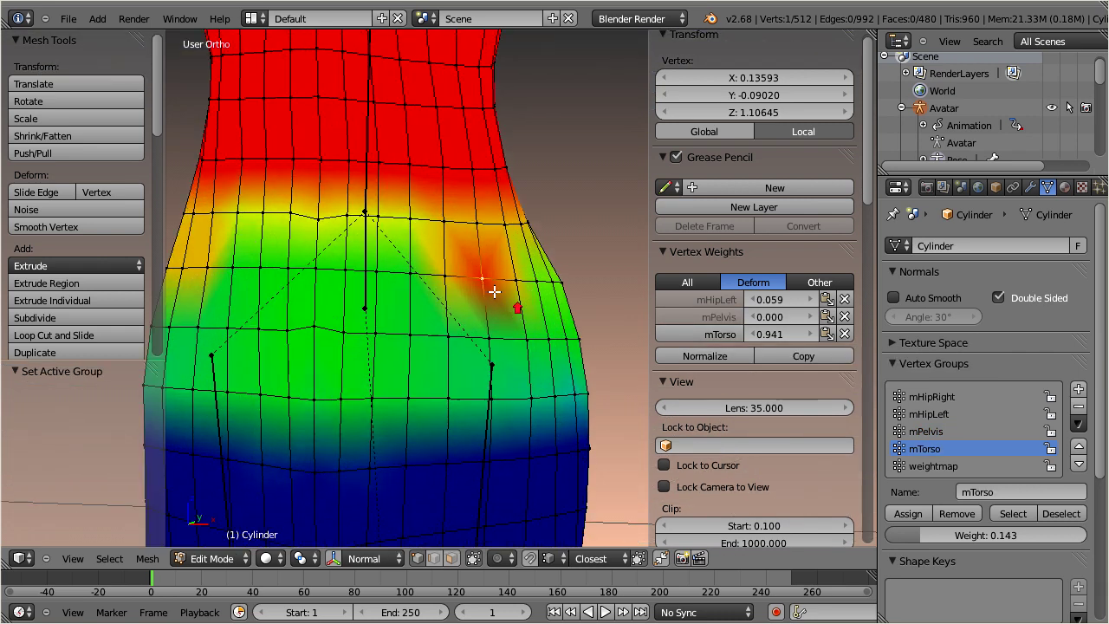
shift+right_click(474, 224)
shift+right_click(515, 278)
shift+right_click(524, 339)
shift+right_click(485, 338)
shift+right_click(445, 278)
shift+right_click(444, 222)
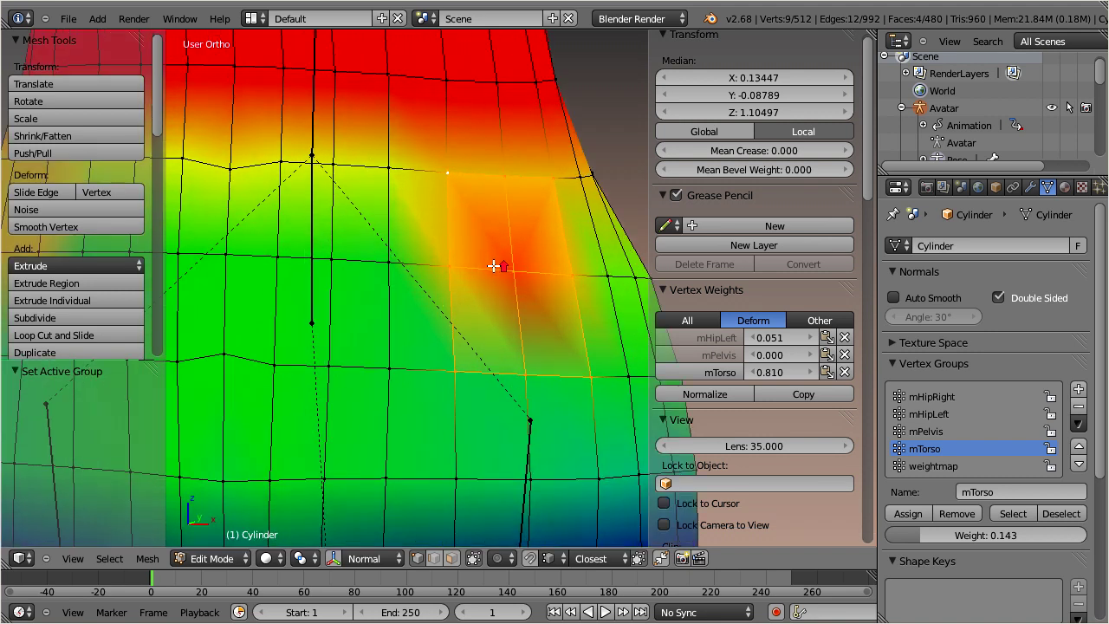
scroll(493, 266, up, 4)
shift+middle_drag(518, 247, 413, 260)
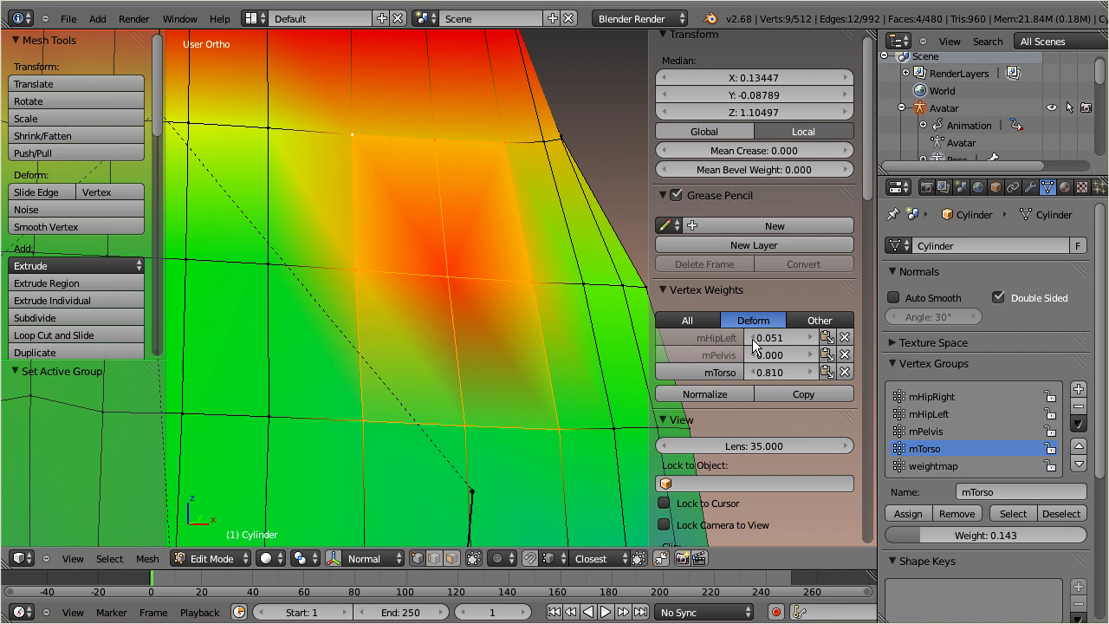
Step: Paste the mTorso weight and copy the active vertex's weights onto the selected vertices
click(828, 372)
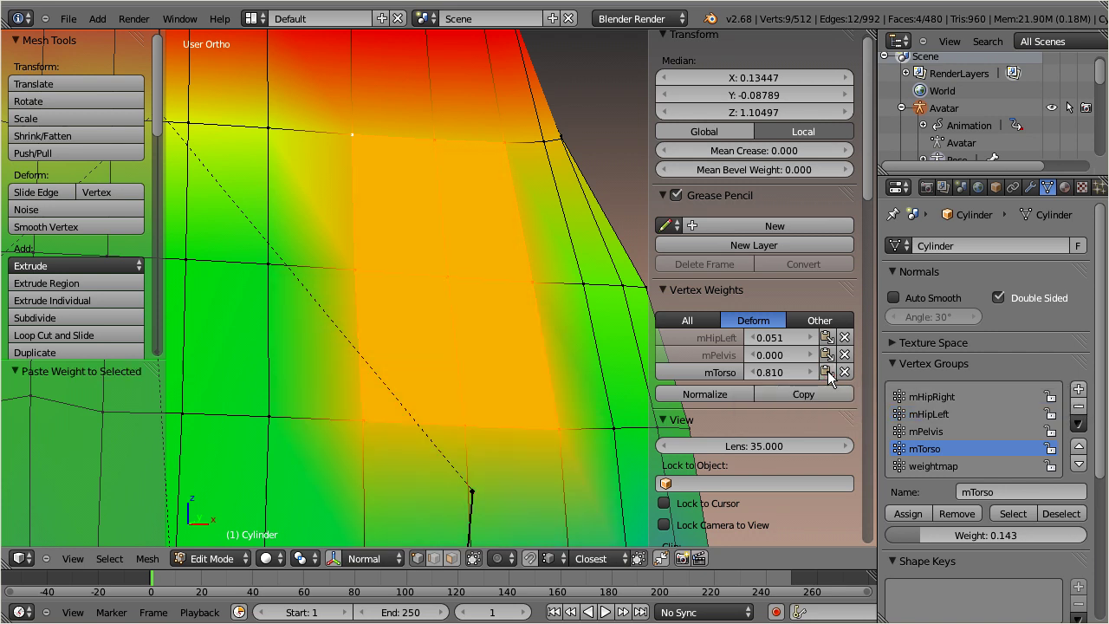
click(771, 393)
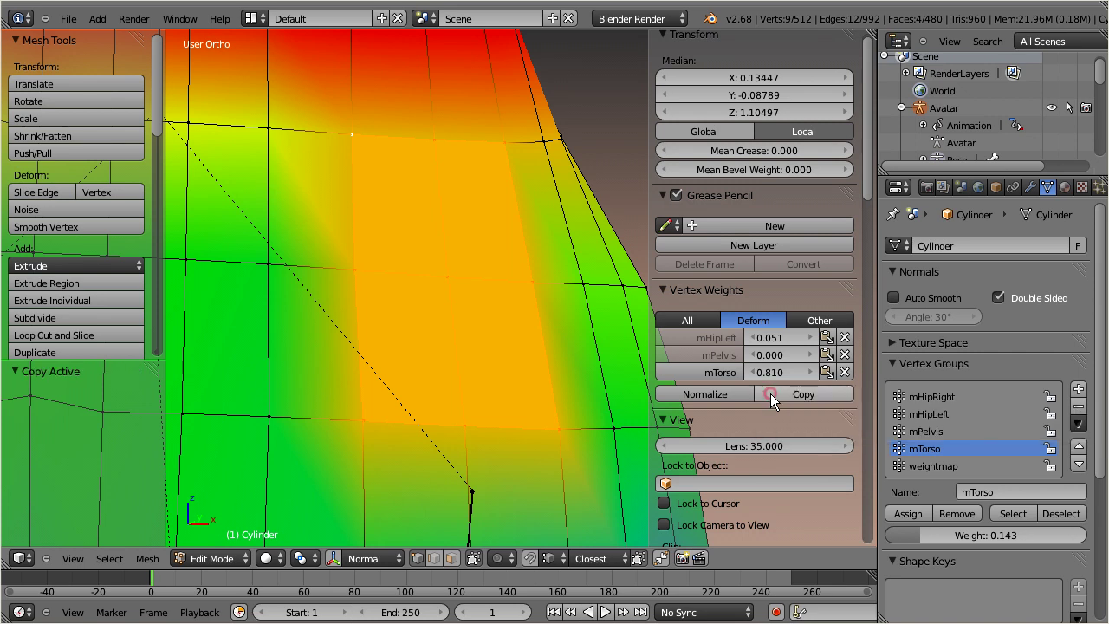
click(718, 356)
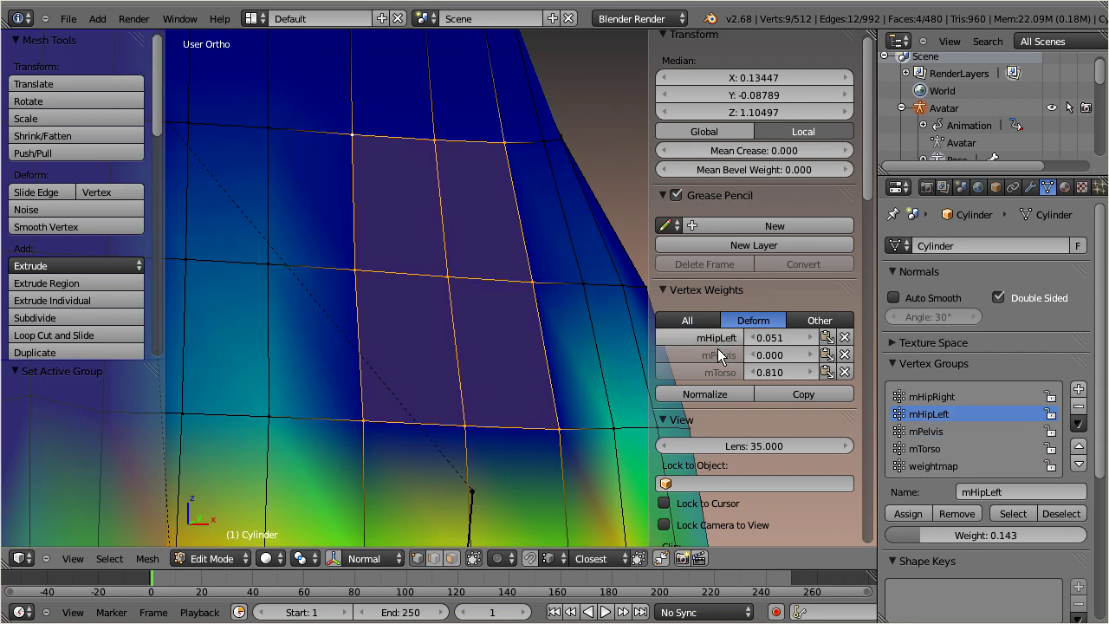
click(718, 352)
click(719, 372)
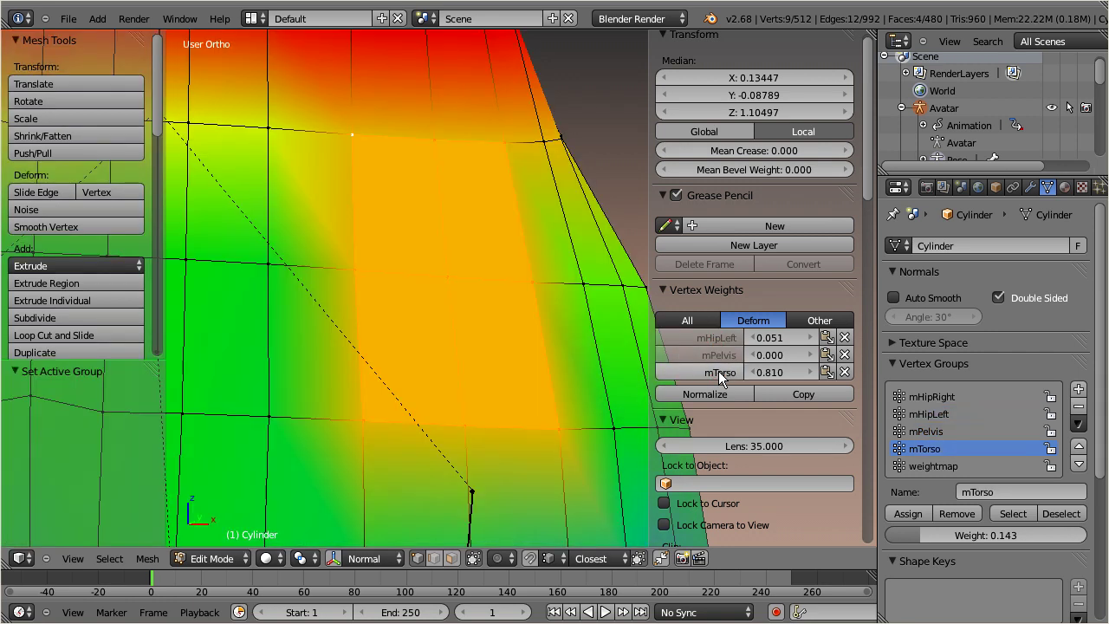
Step: Zoom out around the torso and enable X-axis mirror editing
scroll(442, 295, down, 2)
scroll(442, 295, down, 3)
scroll(442, 294, down, 2)
middle_drag(442, 294, 456, 294)
drag(156, 81, 166, 287)
click(21, 214)
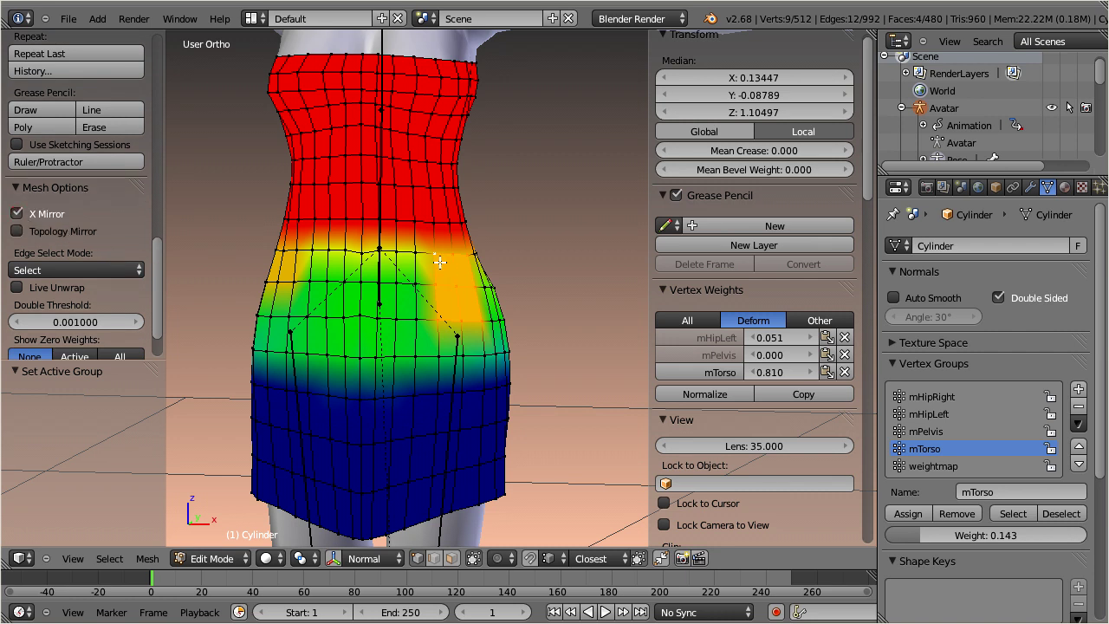
Step: Raise mPelvis weights: selection to 0.812, one hip vertex to about 0.9, another to 0.534
click(700, 351)
drag(757, 355, 955, 354)
right_click(413, 256)
drag(775, 316, 831, 316)
right_click(442, 279)
drag(766, 318, 851, 310)
drag(971, 318, 996, 314)
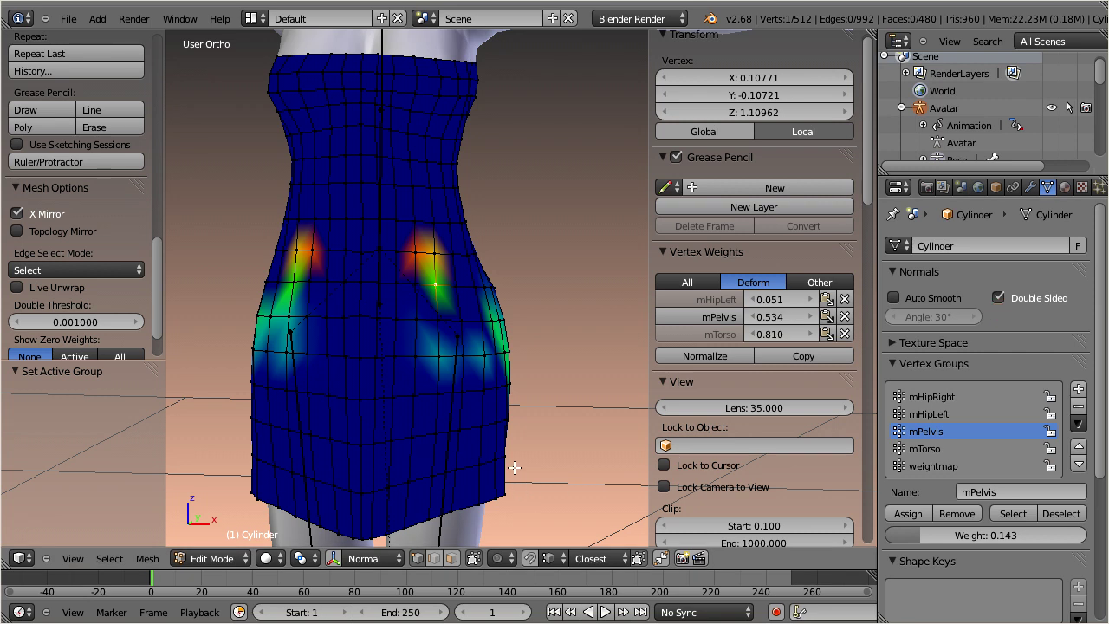
middle_drag(495, 460, 460, 452)
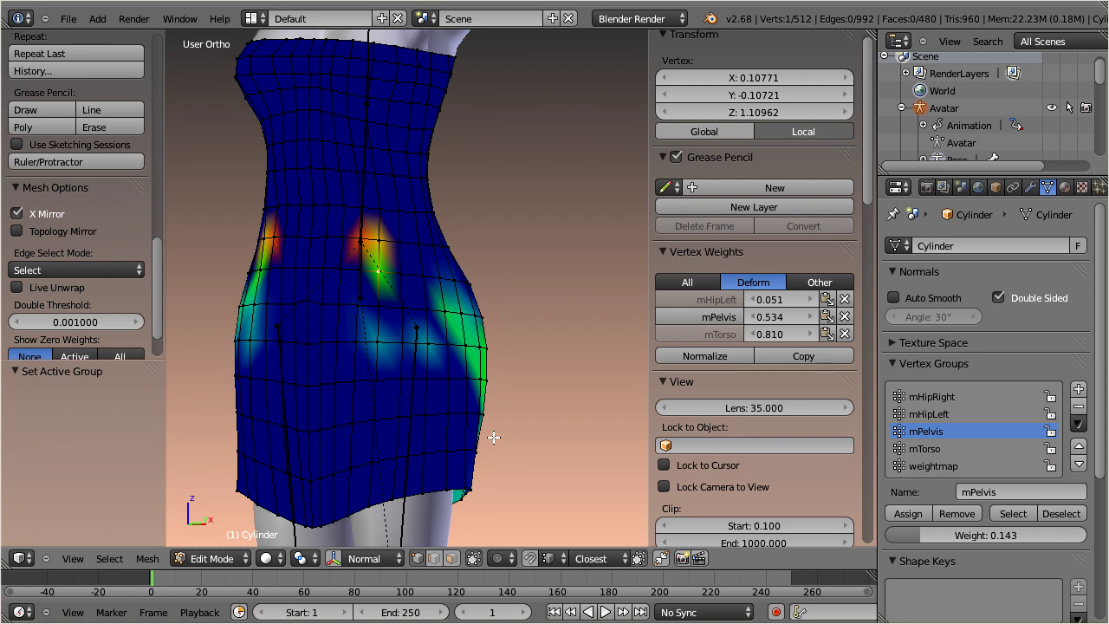
Step: Use Select > Ungrouped Verts to pick the four ungrouped vertices low on the skirt
click(110, 558)
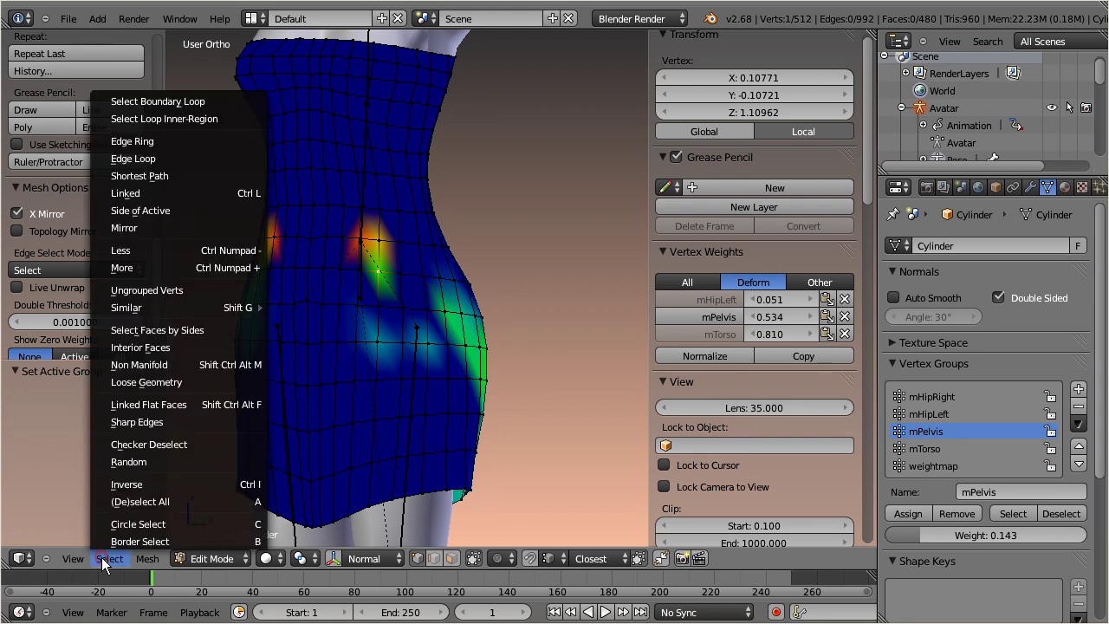
click(202, 289)
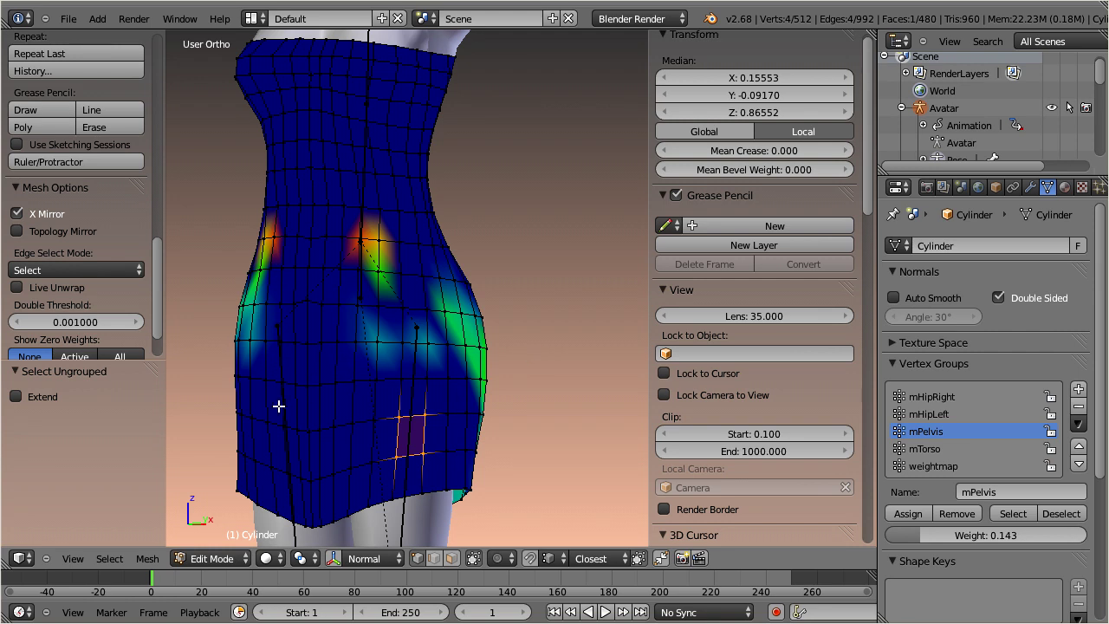
Step: Switch the dress to Weight Paint mode and set Show Zero Weights to Active
click(237, 556)
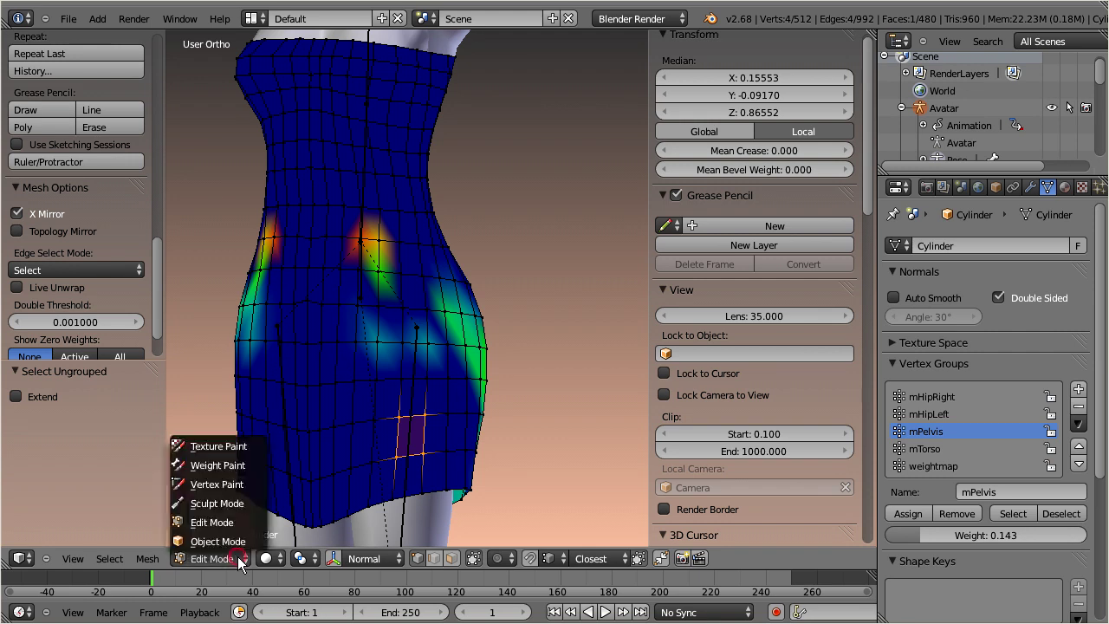
click(249, 464)
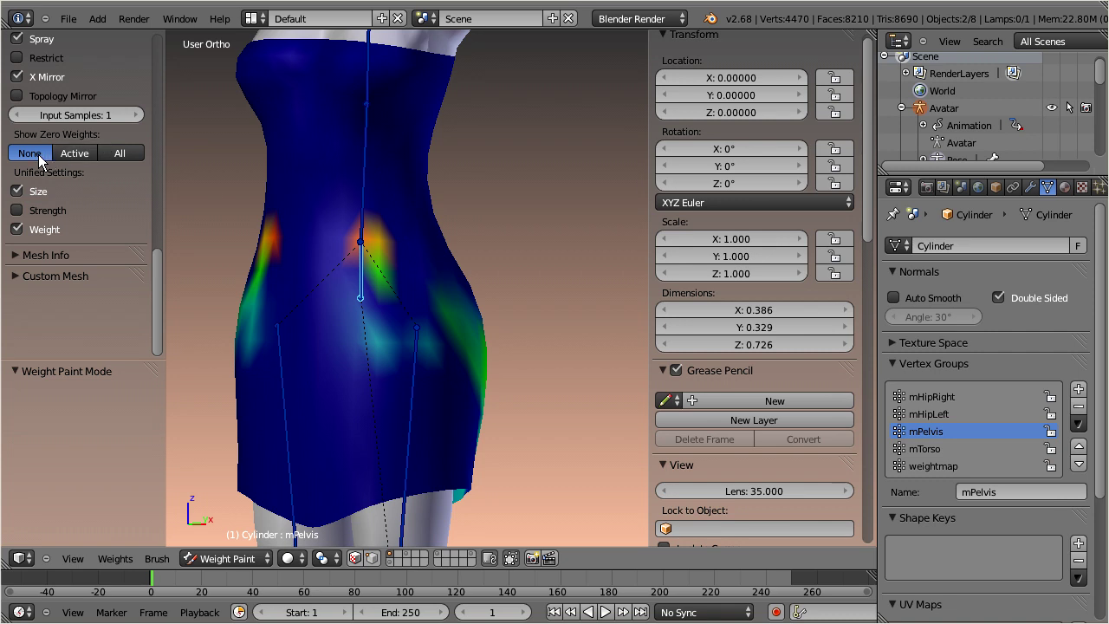
click(130, 152)
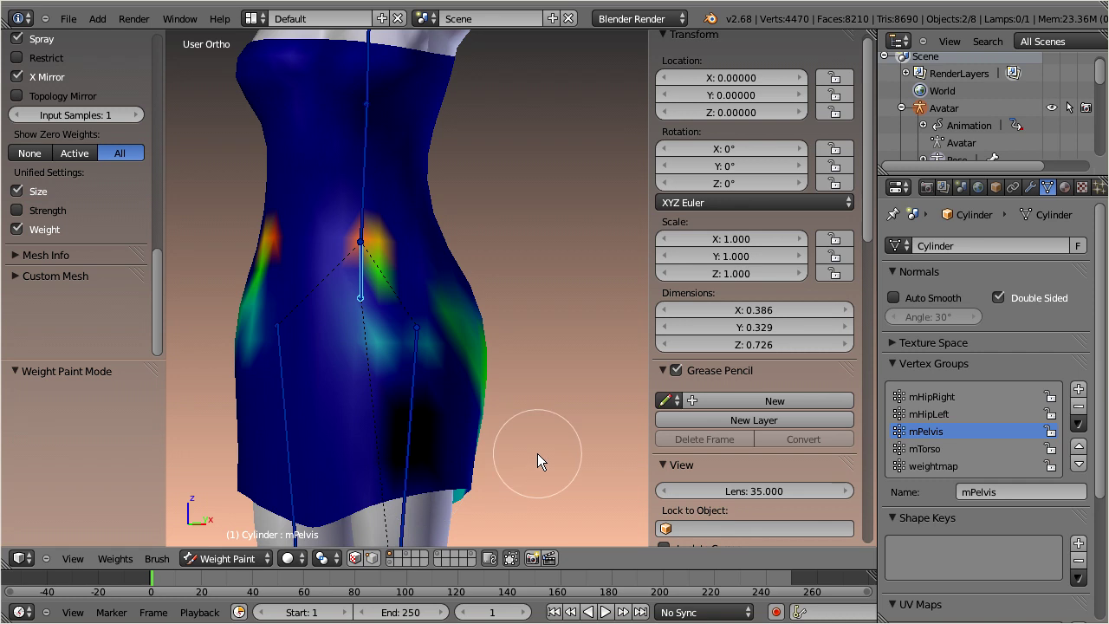
click(75, 154)
Step: Review the mHipLeft, mHipRight, mPelvis and mTorso weights from the dress front
middle_drag(366, 384, 435, 390)
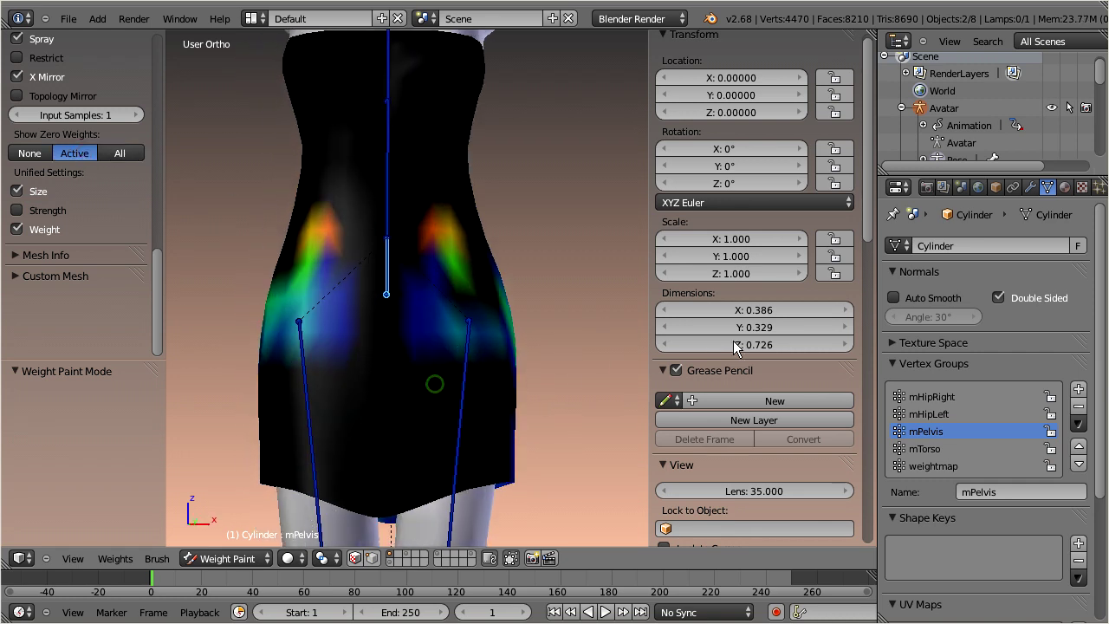
click(923, 416)
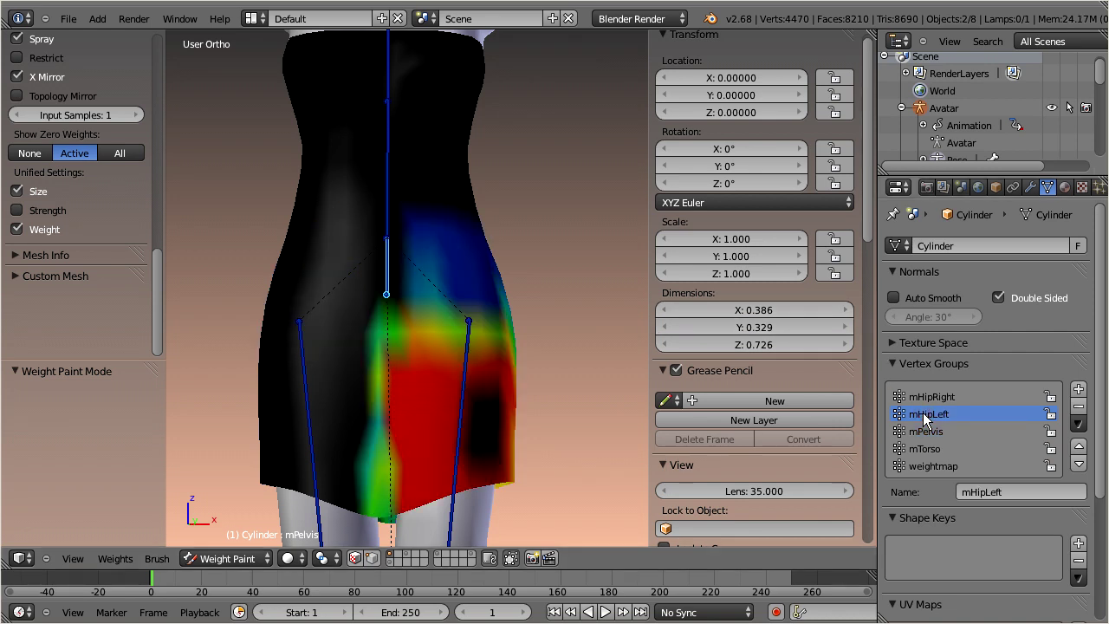
click(926, 397)
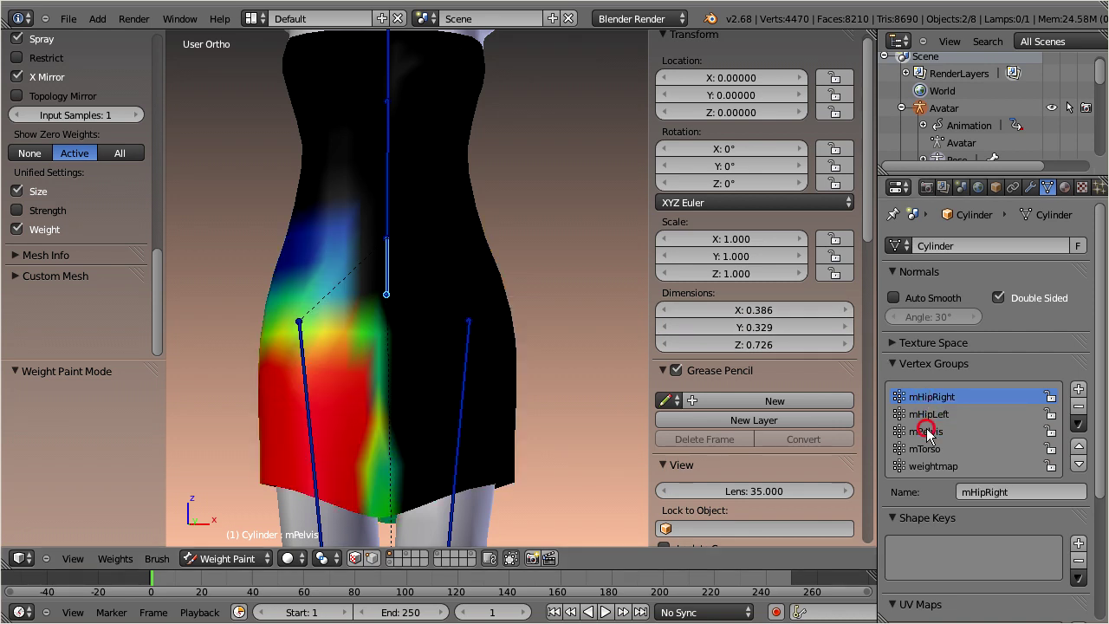
click(925, 432)
click(925, 450)
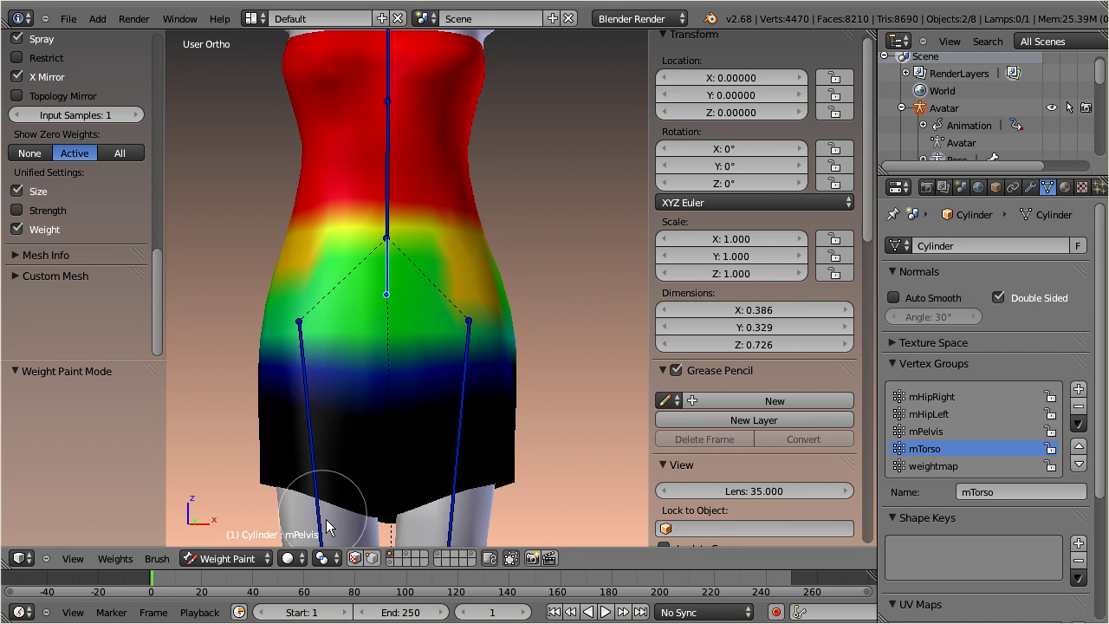
Step: Enable vertex selection masking, select a vertex, and zoom in on the waist
click(371, 559)
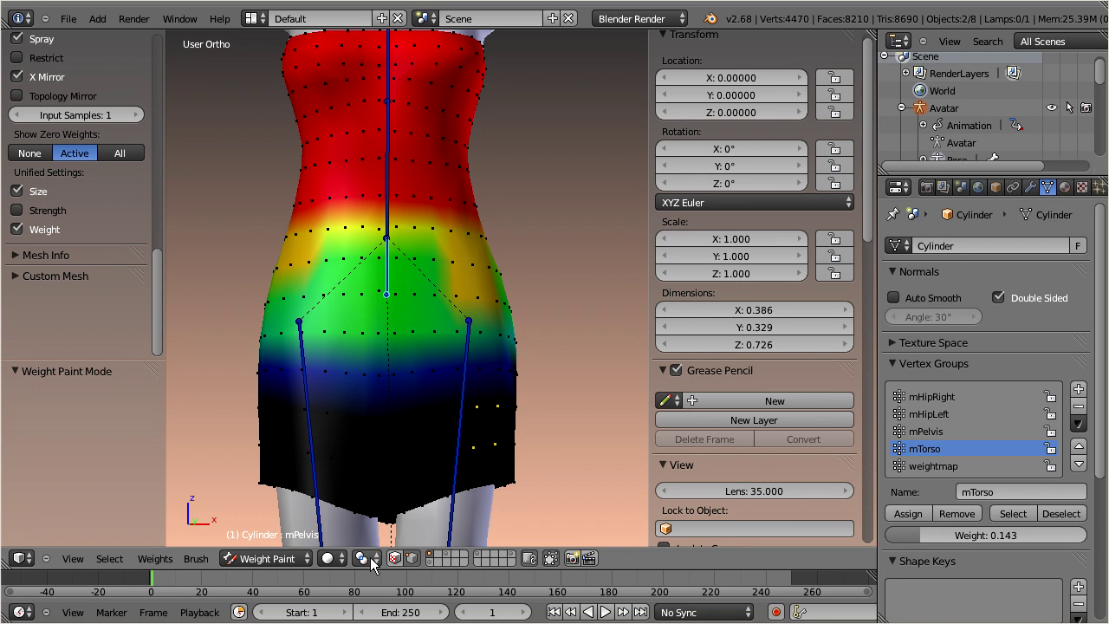
right_click(452, 232)
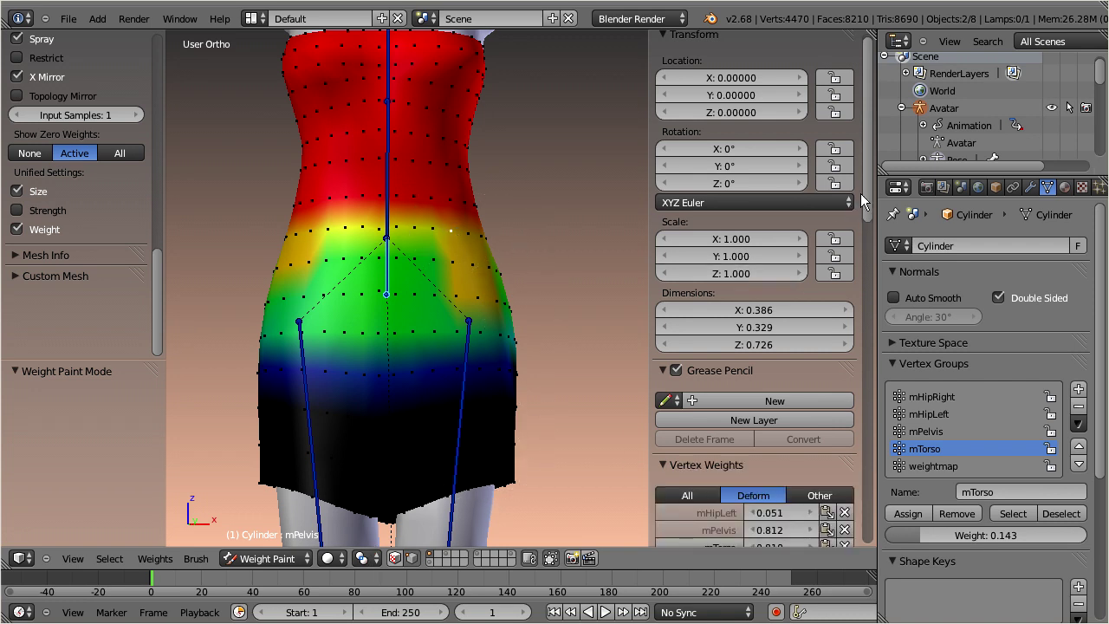
drag(864, 191, 864, 290)
scroll(520, 217, up, 4)
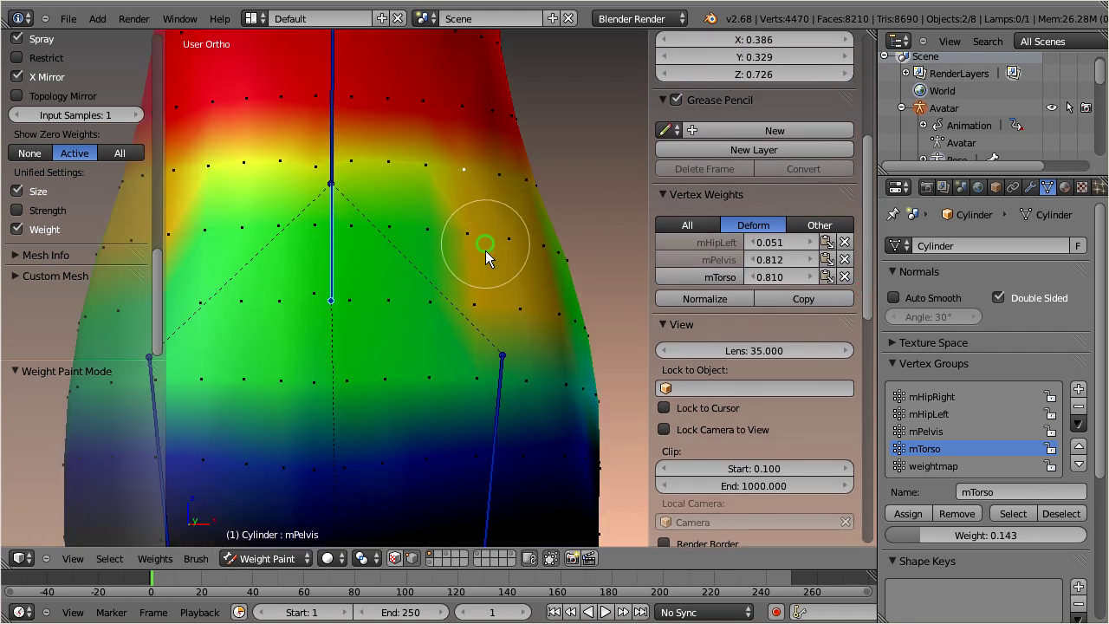
scroll(486, 262, up, 3)
scroll(482, 340, up, 2)
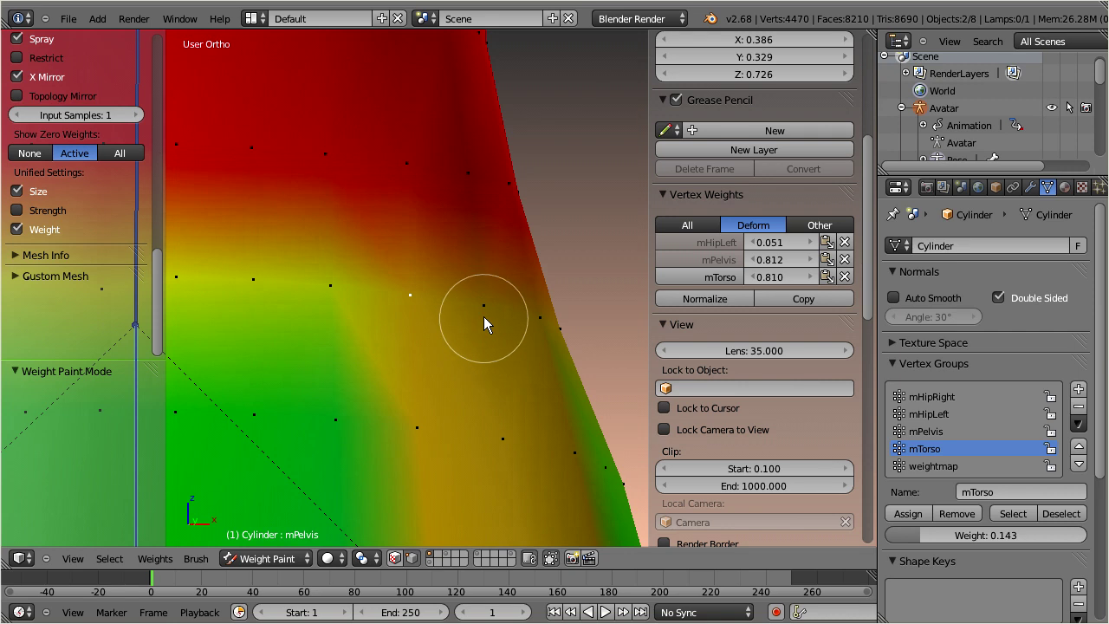
Step: Select nine vertices across the waist, upper torso and dress edge, ending on a lower side vertex
right_click(483, 307)
shift+right_click(502, 438)
shift+right_click(417, 426)
shift+right_click(335, 420)
shift+right_click(330, 285)
shift+right_click(325, 153)
shift+right_click(408, 164)
shift+right_click(468, 174)
shift+right_click(412, 295)
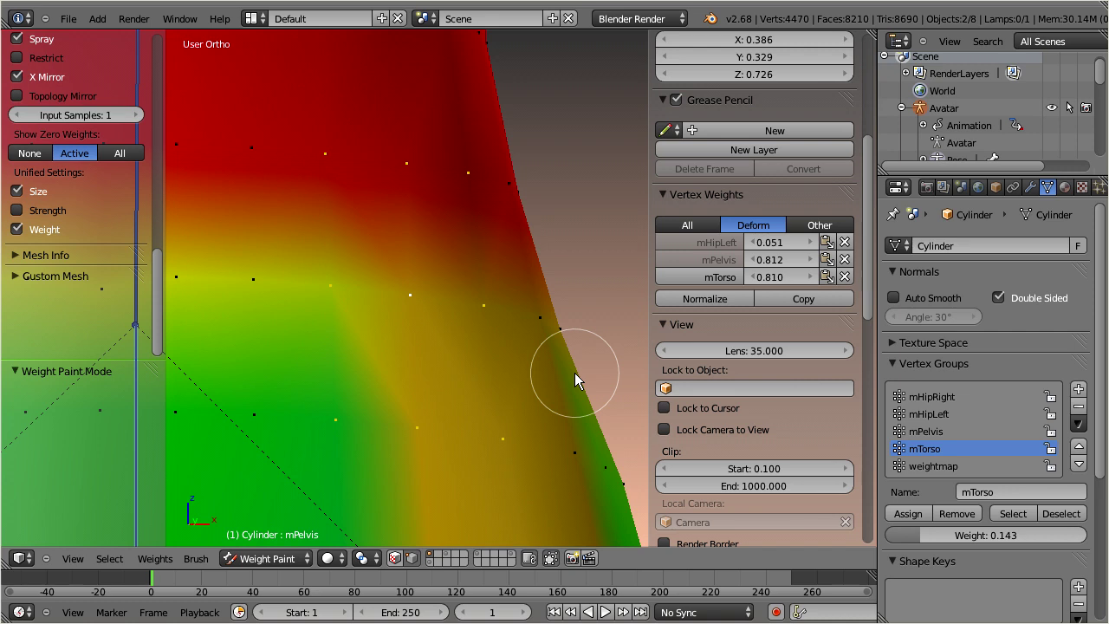
scroll(500, 333, down, 5)
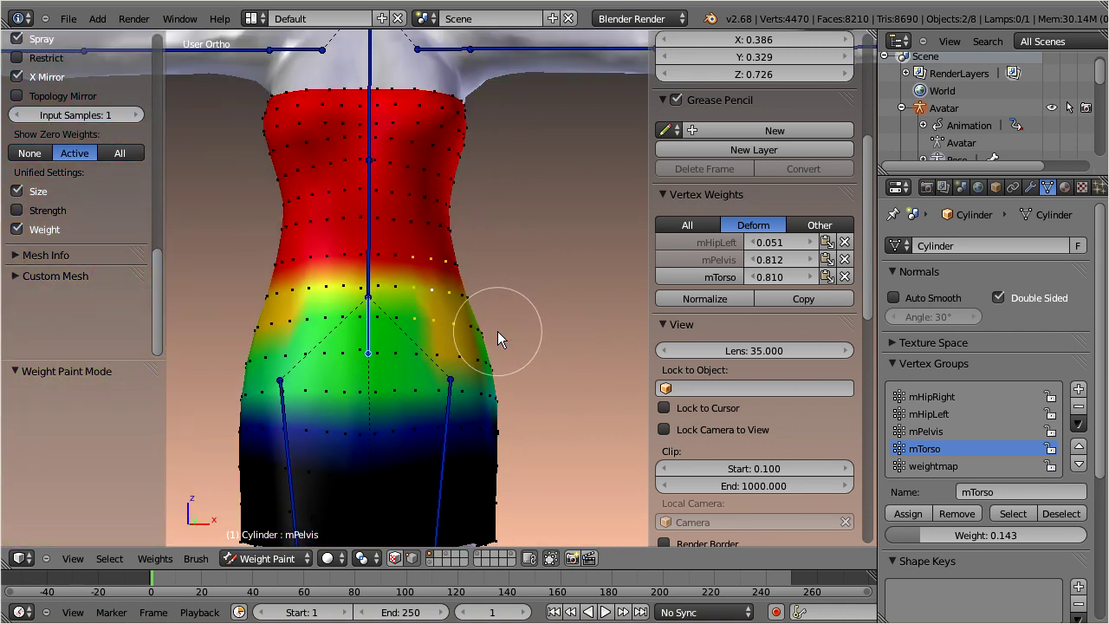
Step: Disable vertex selection masking, then run Clean on the active vertex group only, with limit 0
click(409, 556)
drag(156, 330, 147, 207)
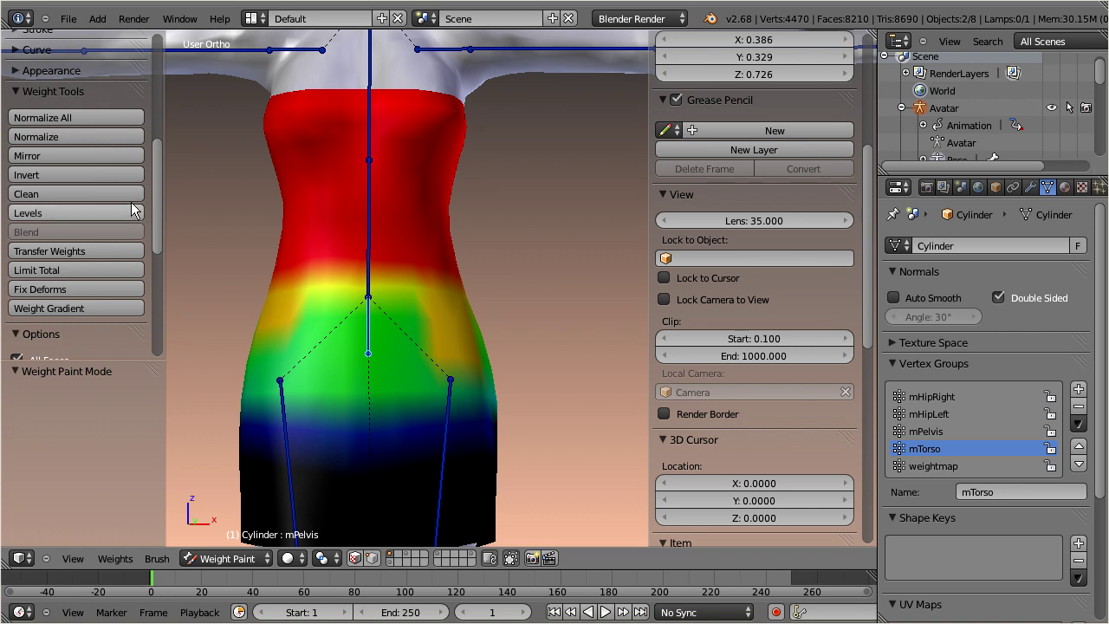
click(114, 193)
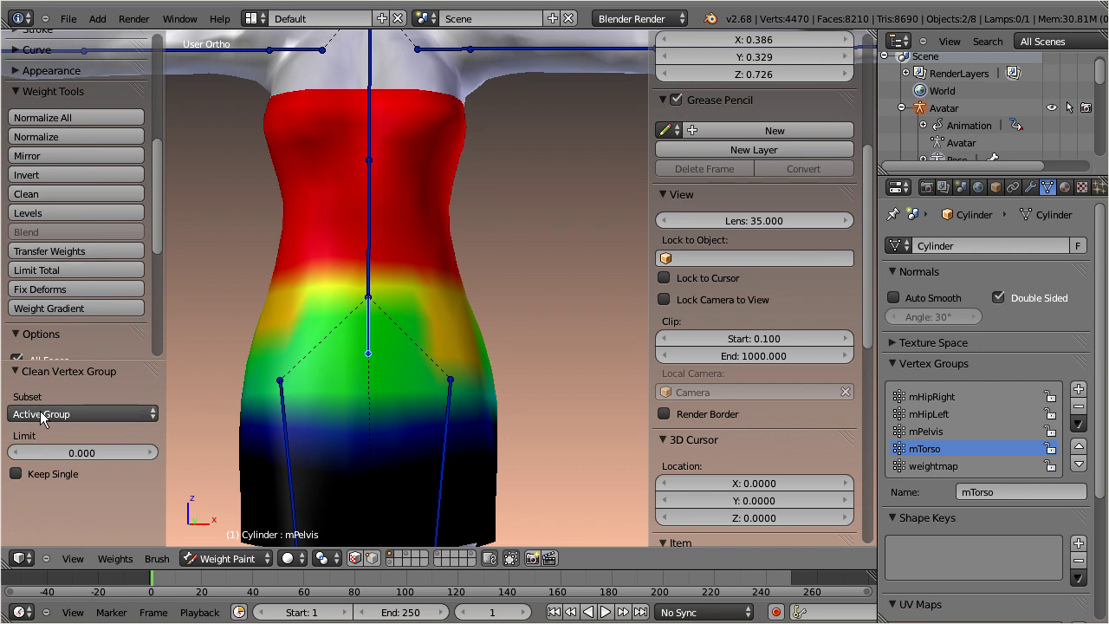
click(143, 414)
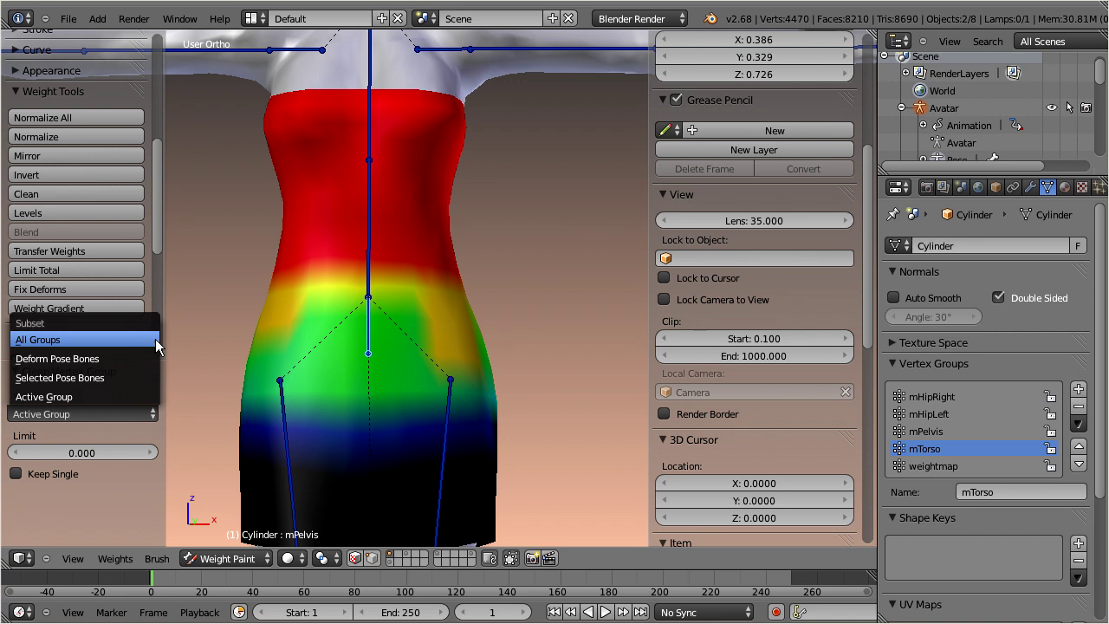
click(206, 344)
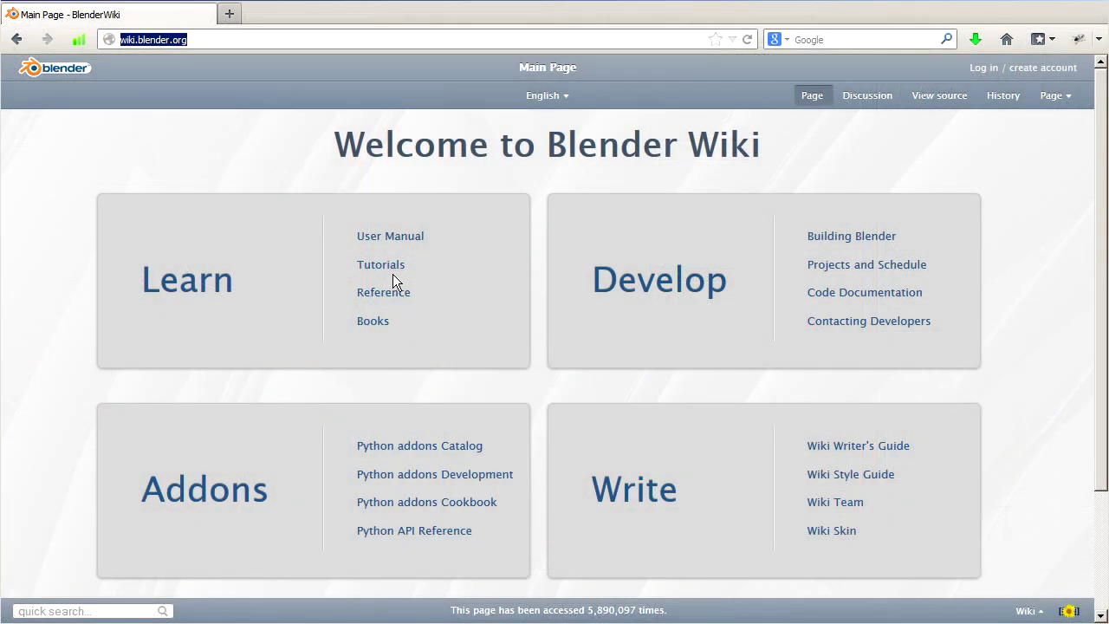
Step: Browse User Manual > Modeling > Vertex Groups > Weight Paint Tools and scroll to its Clean section
click(387, 237)
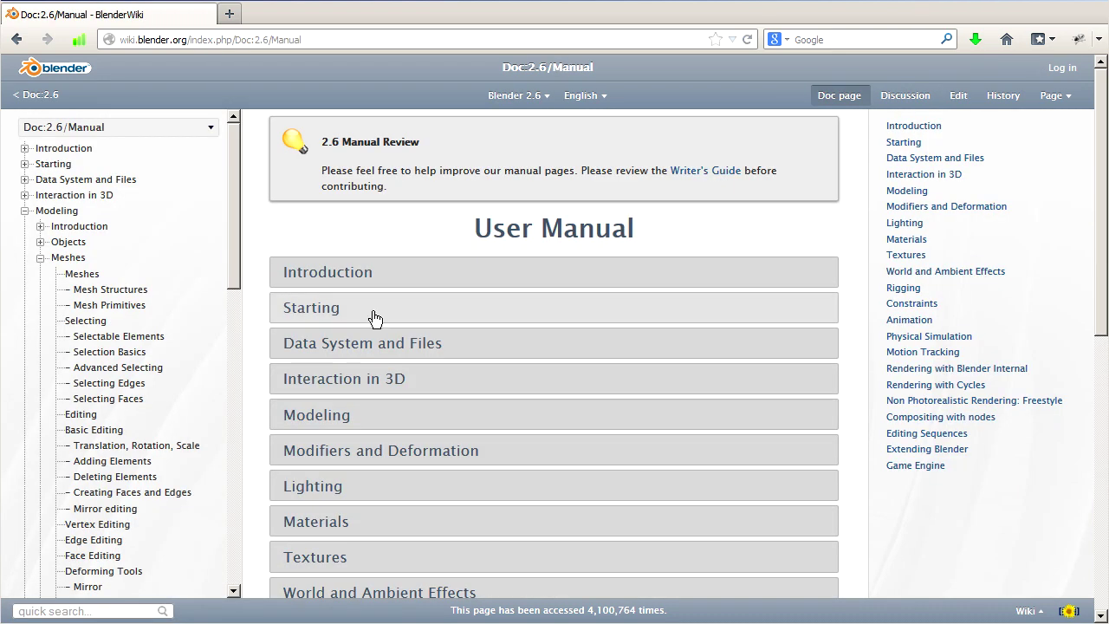
click(348, 416)
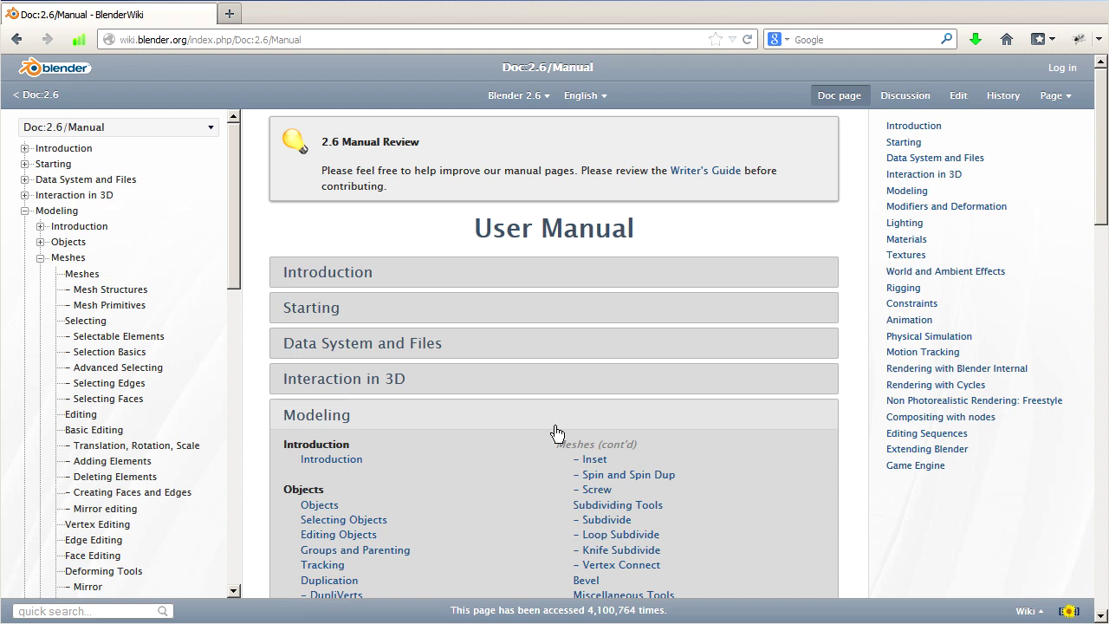
drag(1099, 207, 1098, 273)
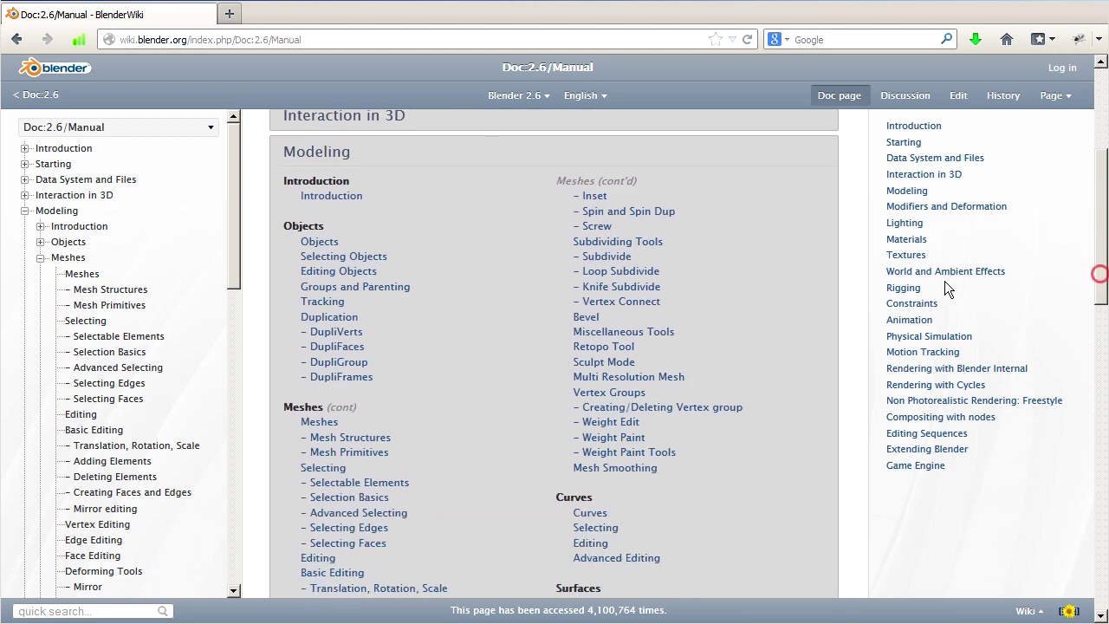
click(581, 395)
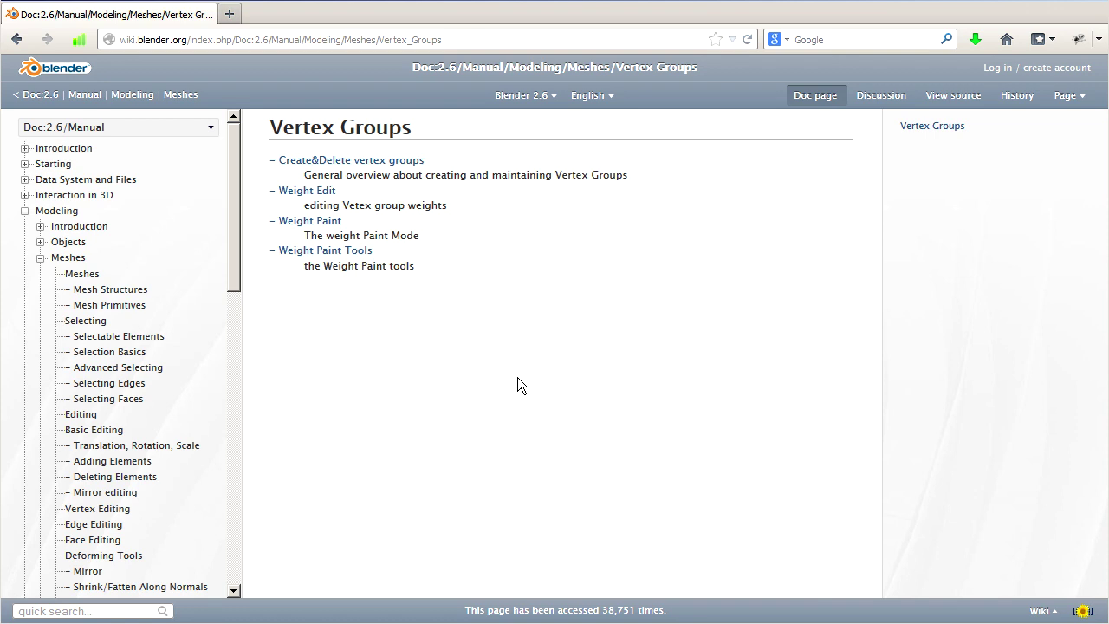
click(312, 252)
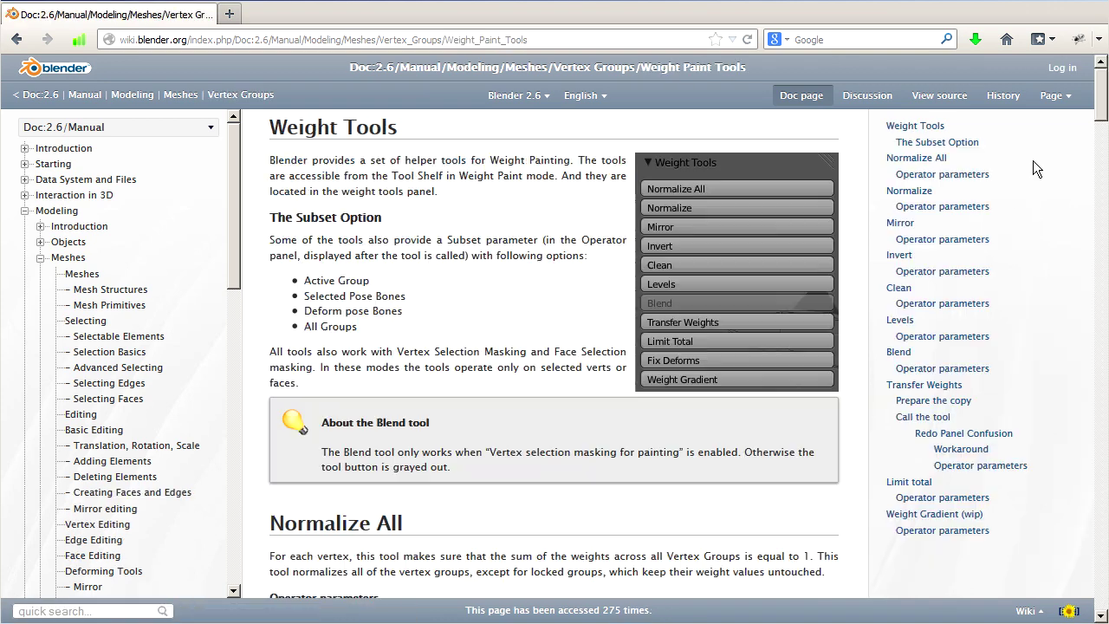
drag(1102, 95, 1089, 327)
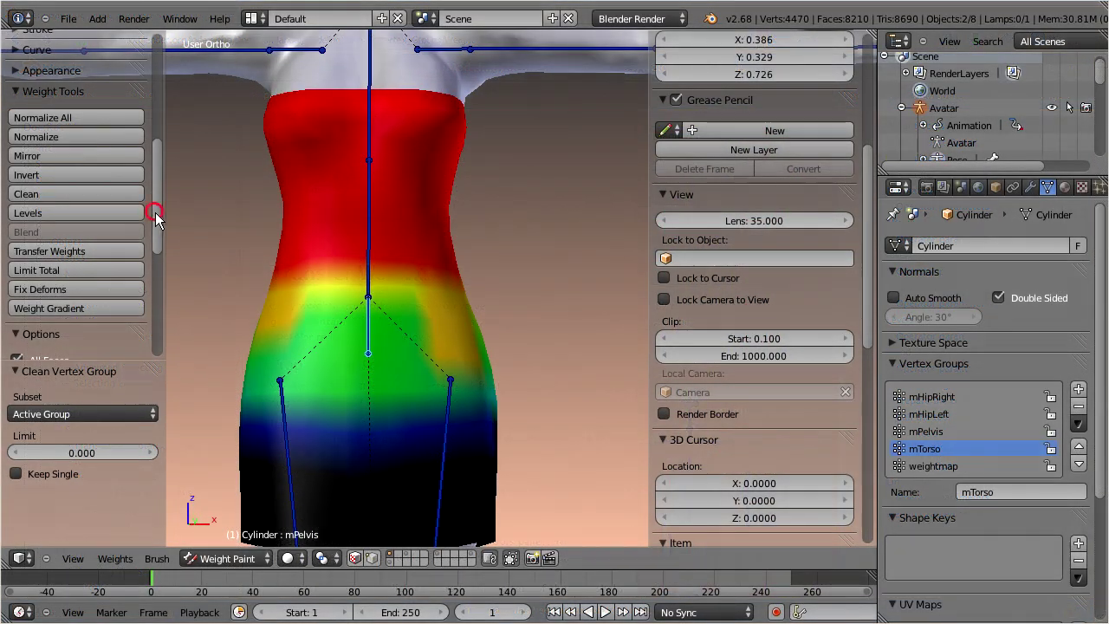
drag(154, 208, 162, 292)
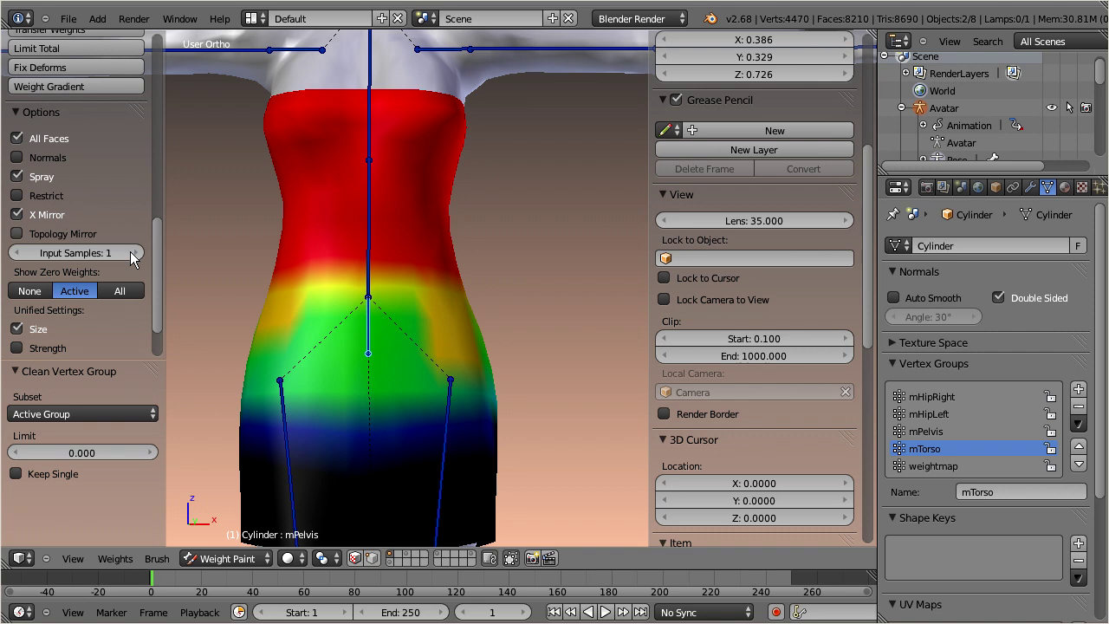
drag(159, 304, 158, 234)
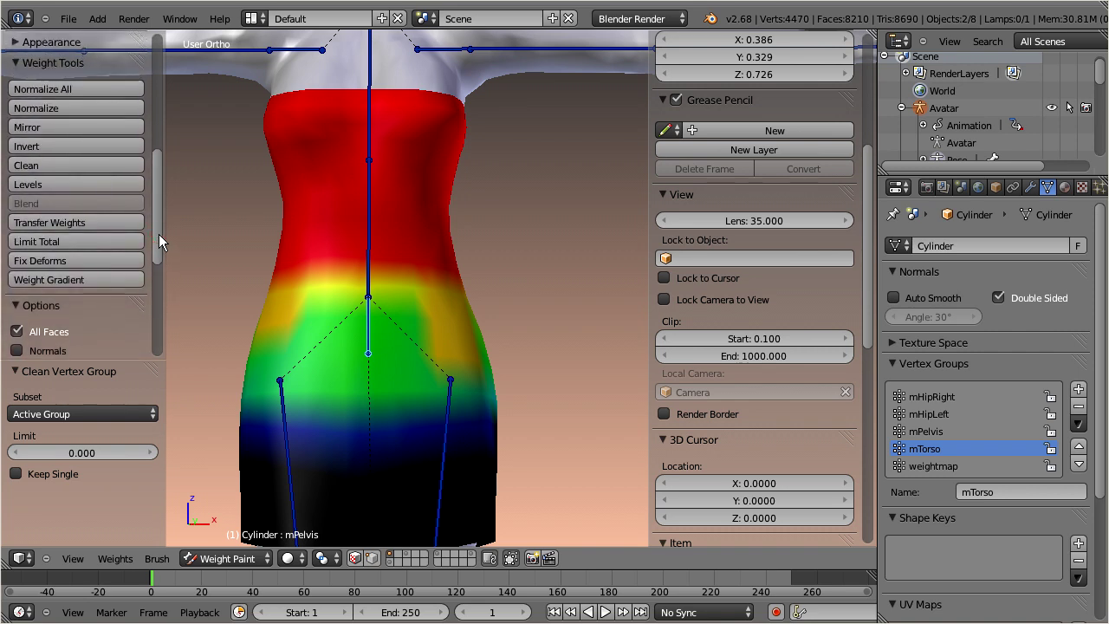